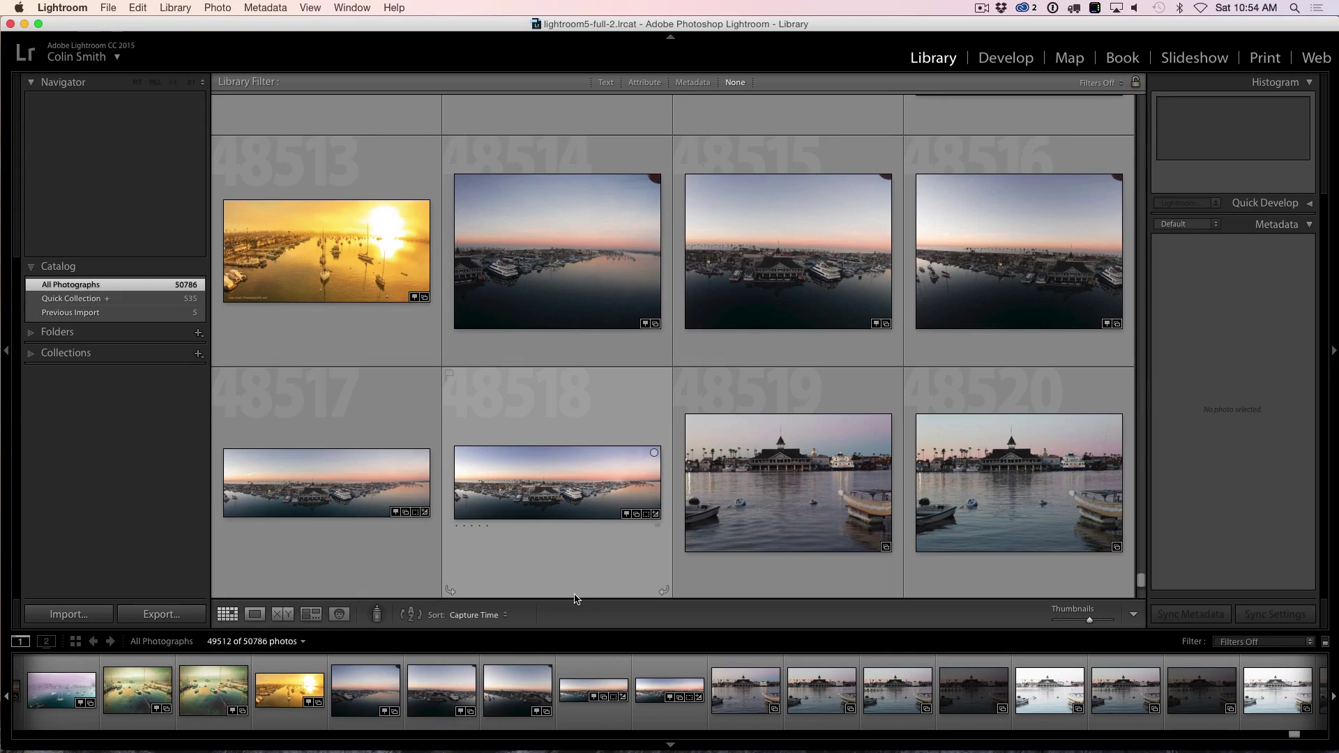
# Switch the Library to People view and start finding faces in the entire catalog
pyautogui.press('o')
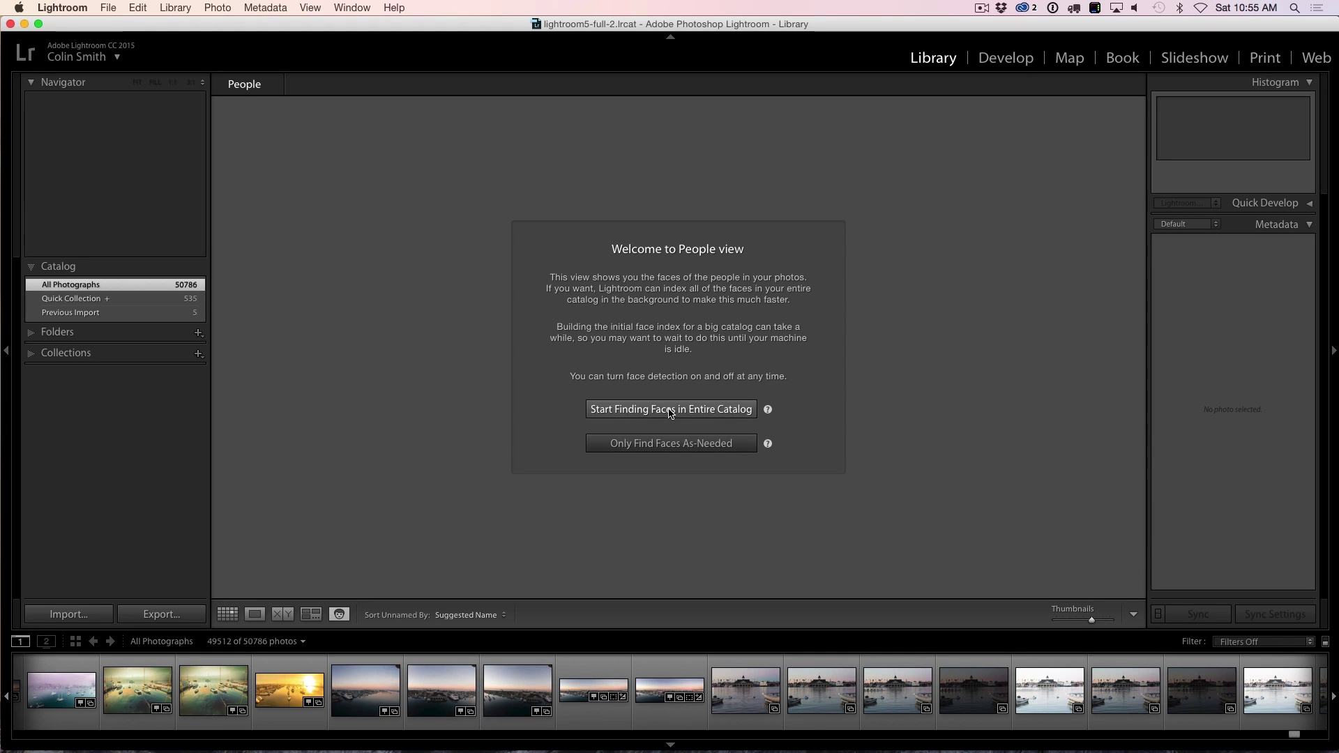
# Check the Face Detection entry in the background activity list, pausing and resuming the indexing
pyautogui.click(56, 52)
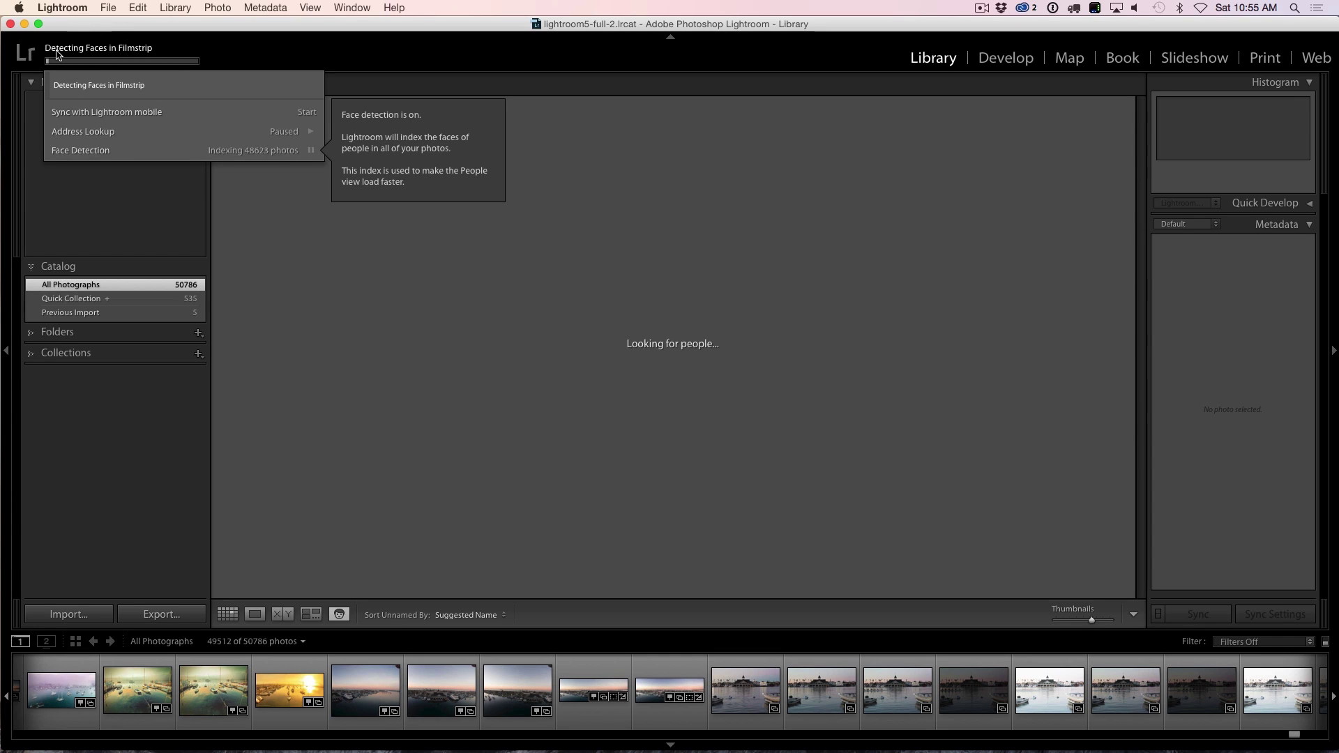
pyautogui.click(60, 54)
pyautogui.click(70, 54)
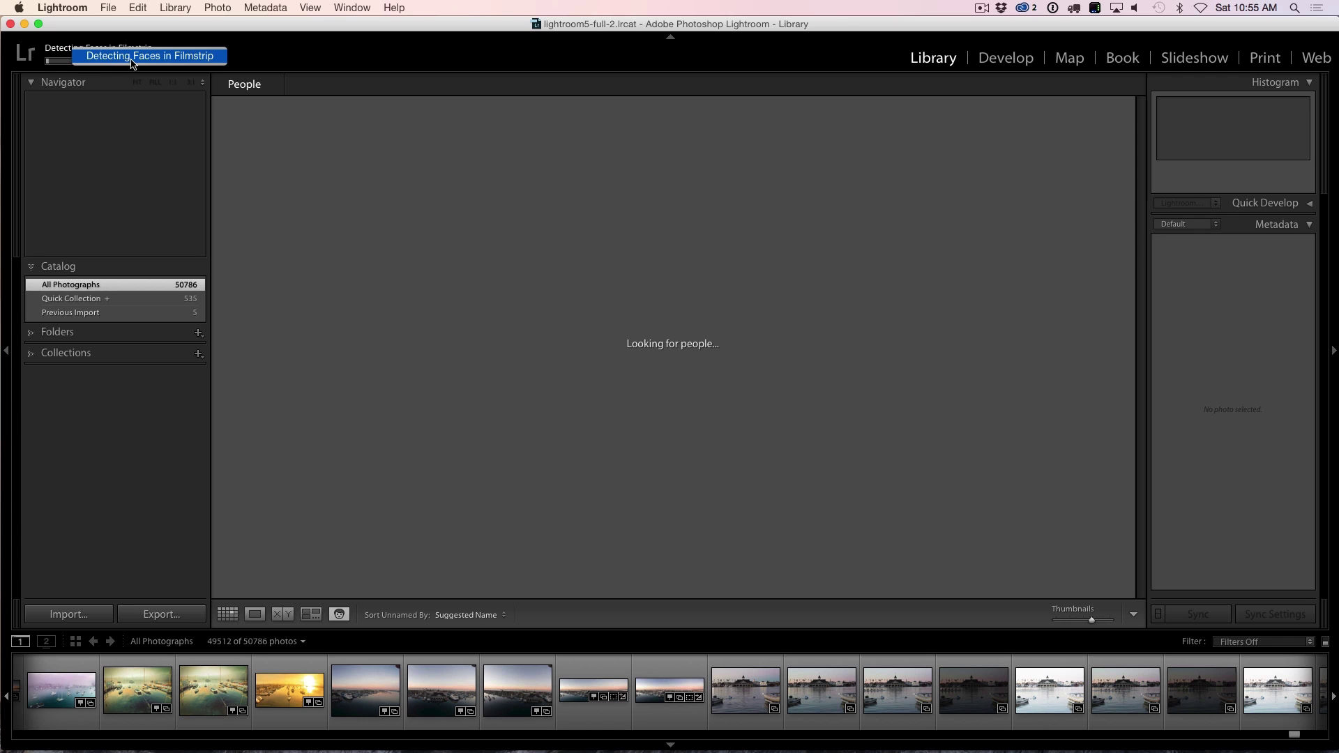
pyautogui.click(54, 50)
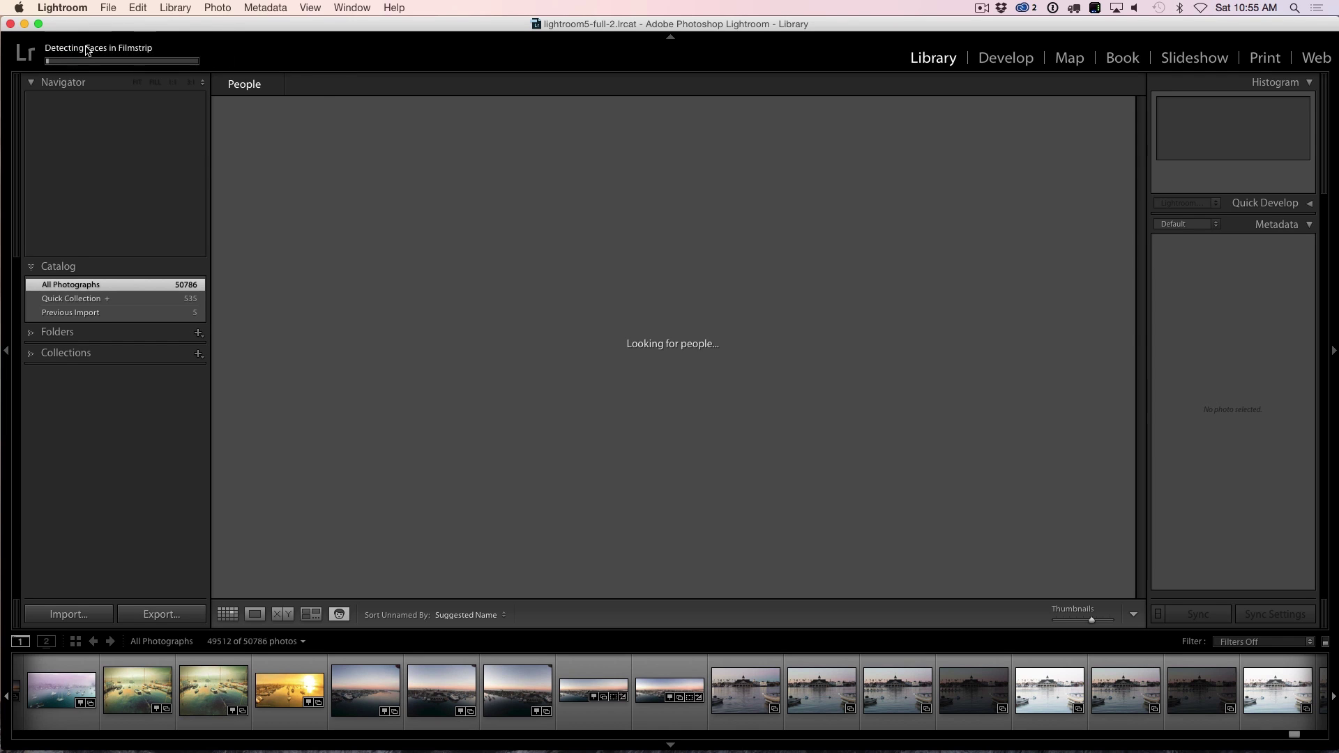
pyautogui.click(87, 50)
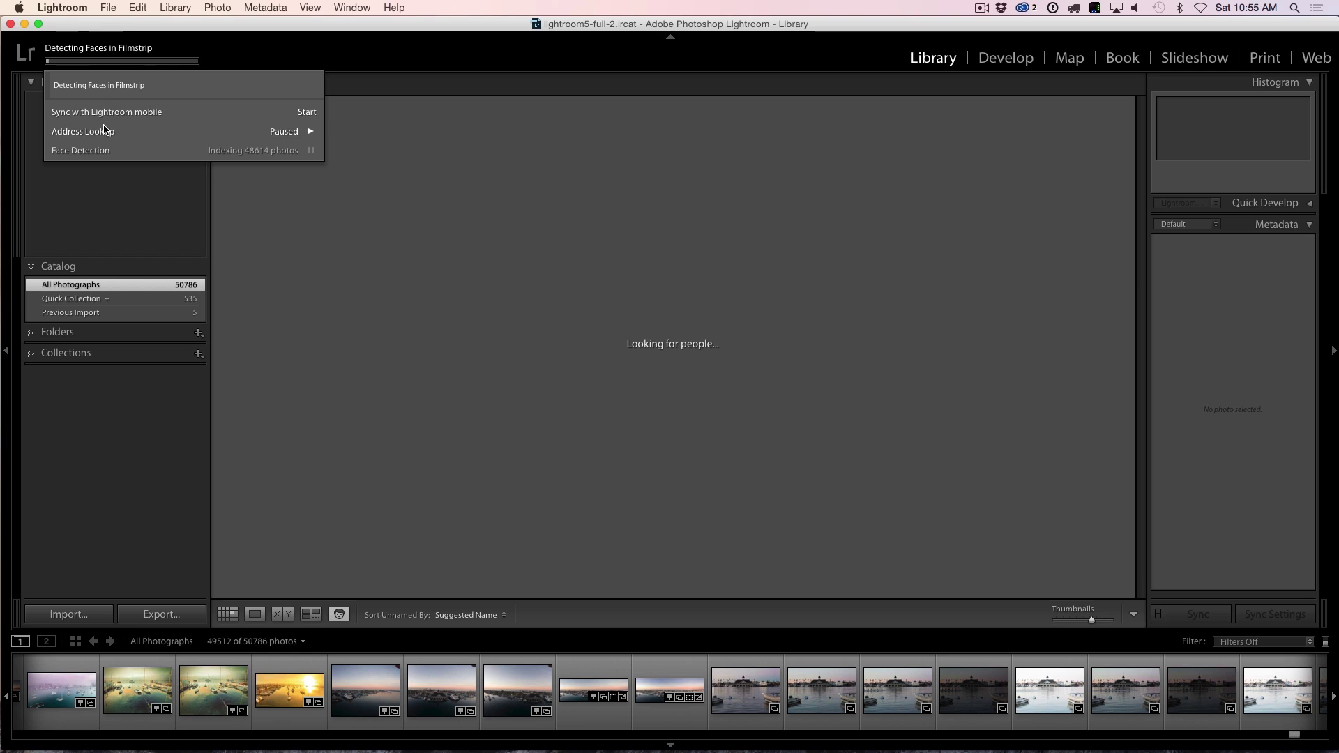
pyautogui.moveTo(98, 153)
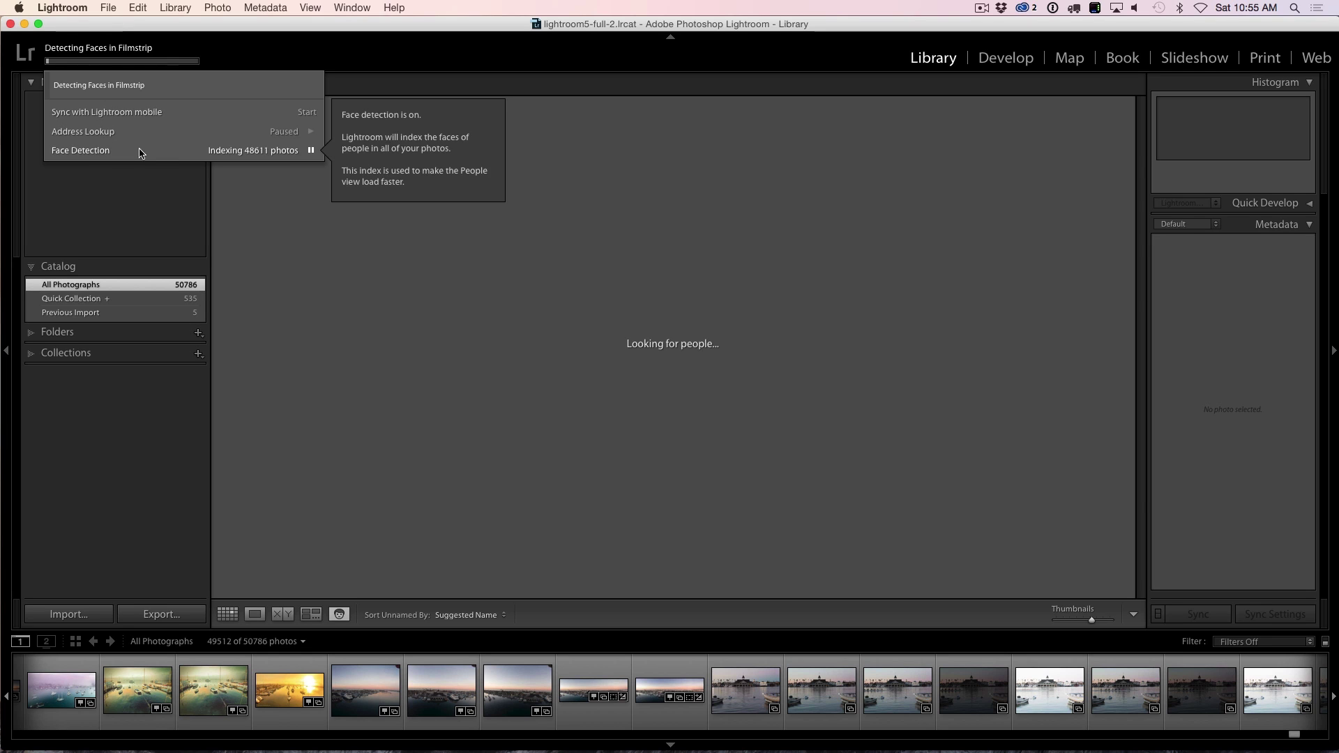
pyautogui.click(311, 150)
pyautogui.click(311, 151)
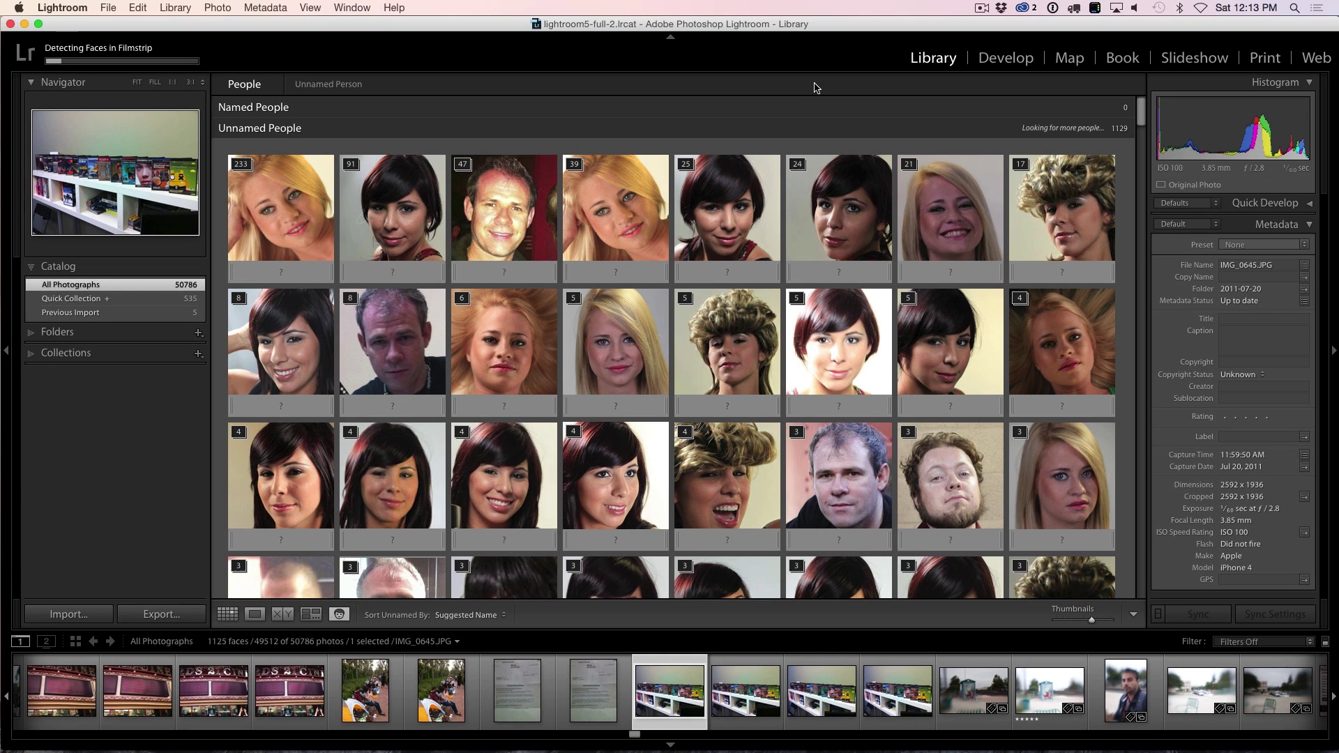
pyautogui.click(102, 52)
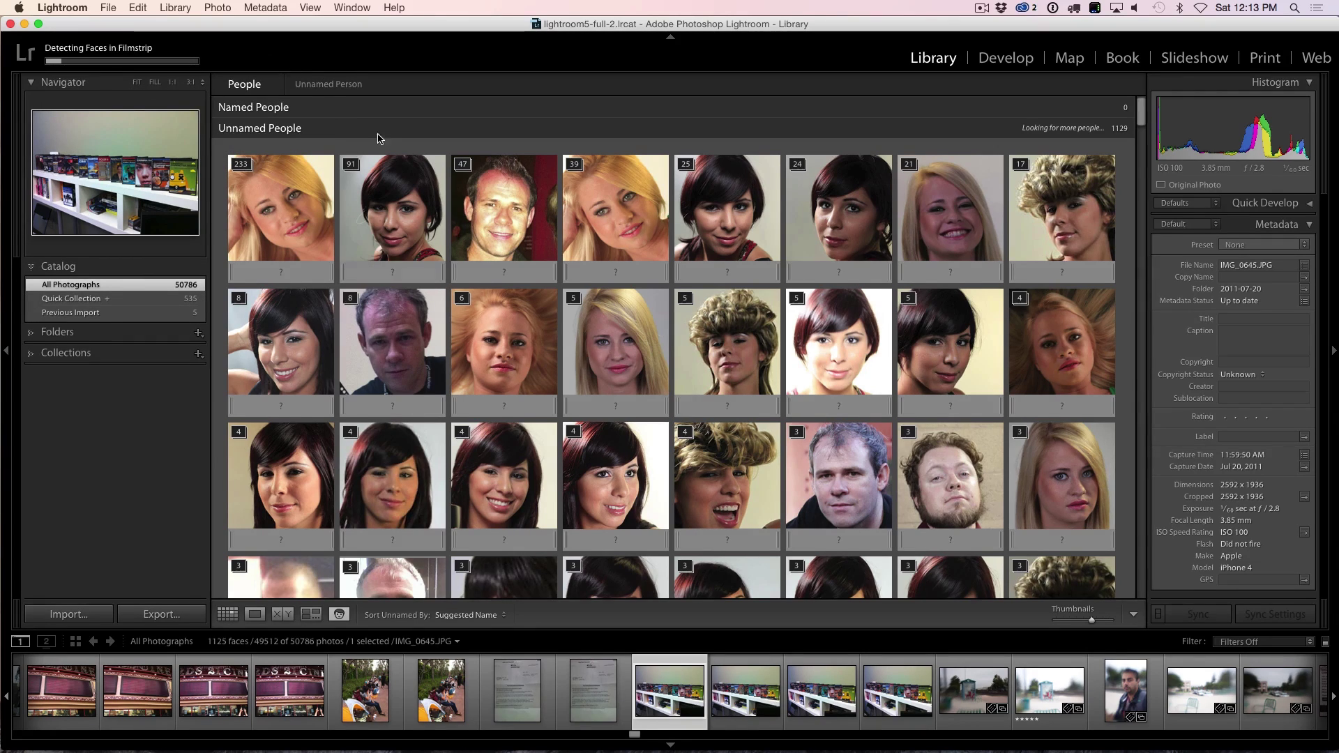
# Name the three largest unnamed face stacks, a blonde woman, a dark-haired woman and a man, with each person's first name
pyautogui.moveTo(271, 198)
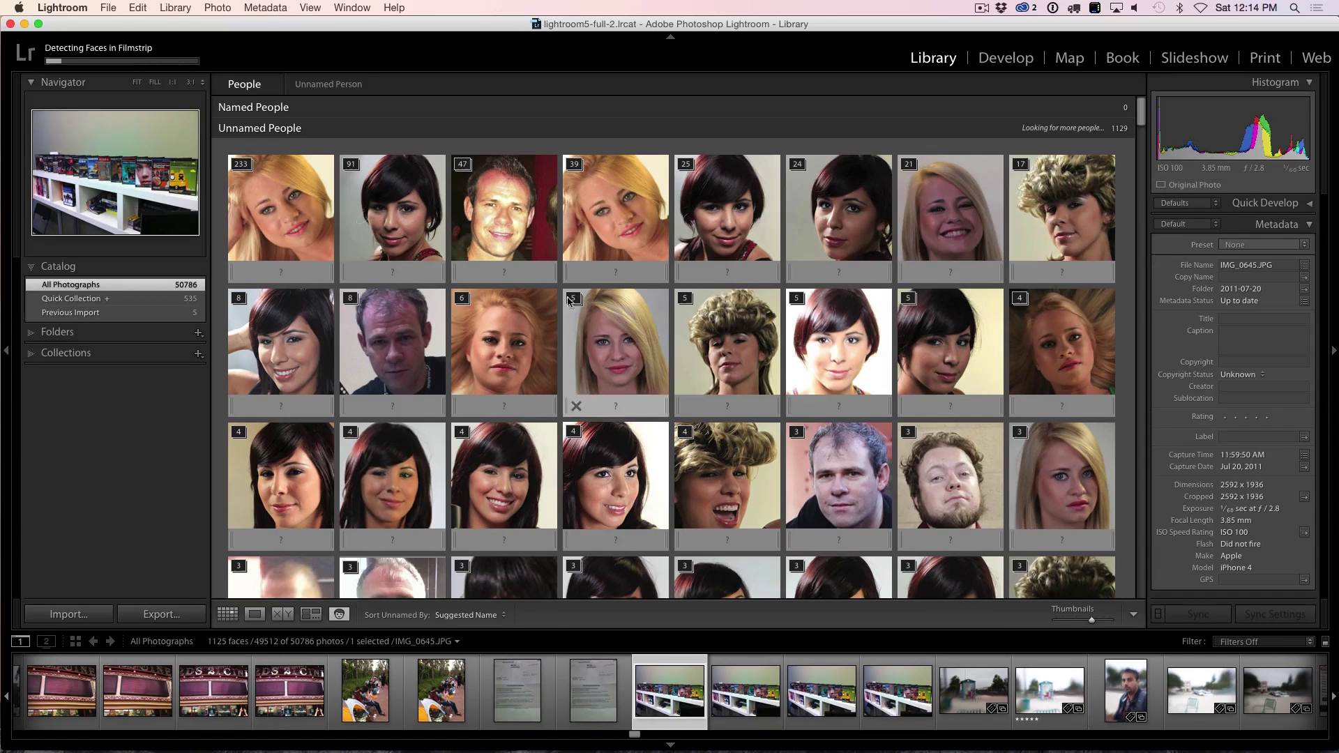
pyautogui.click(288, 272)
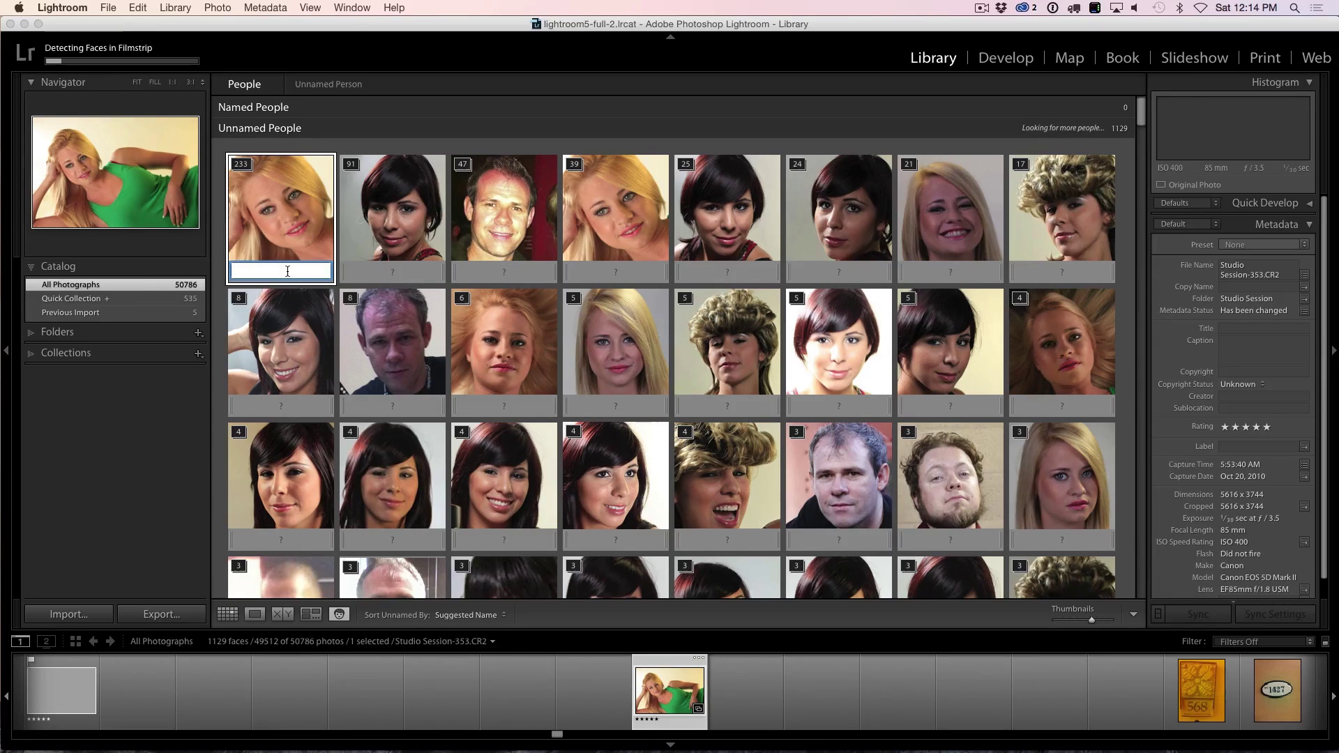
pyautogui.write('Callan')
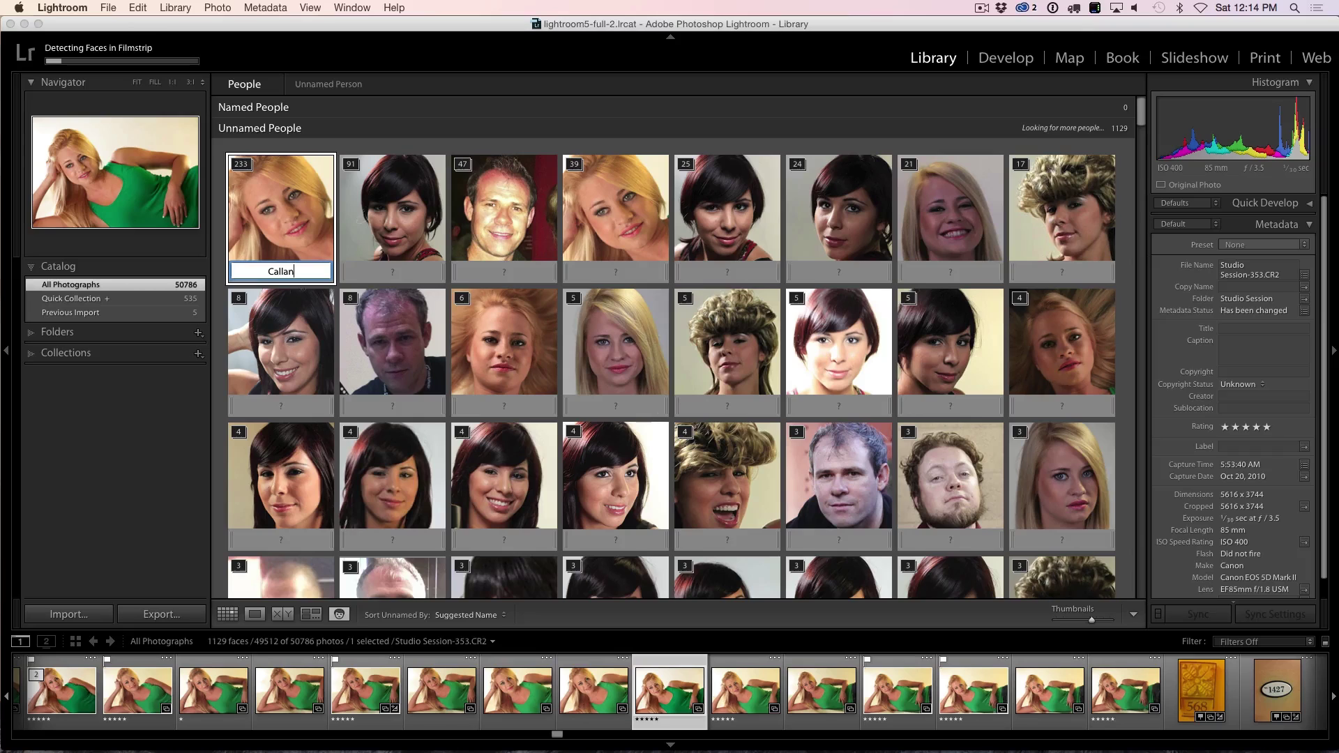
pyautogui.press('Return')
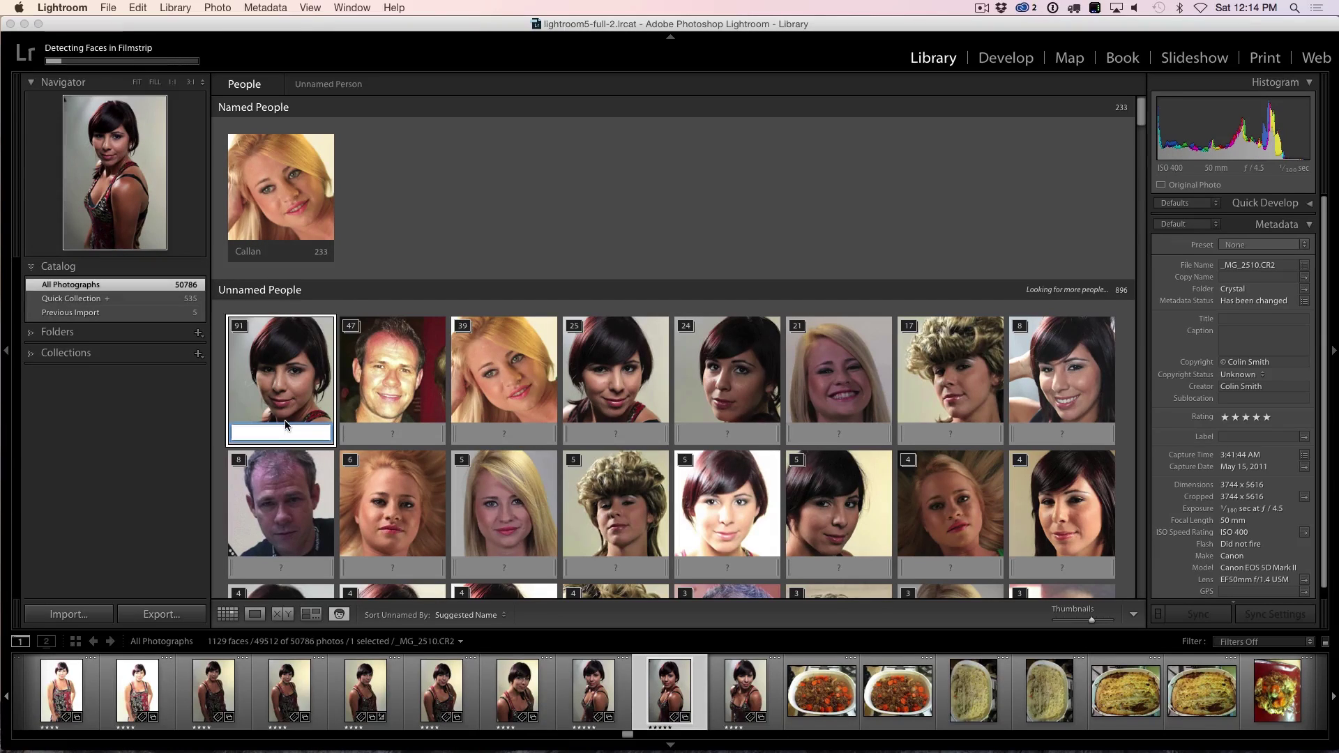
pyautogui.write('Crystal')
pyautogui.press('Return')
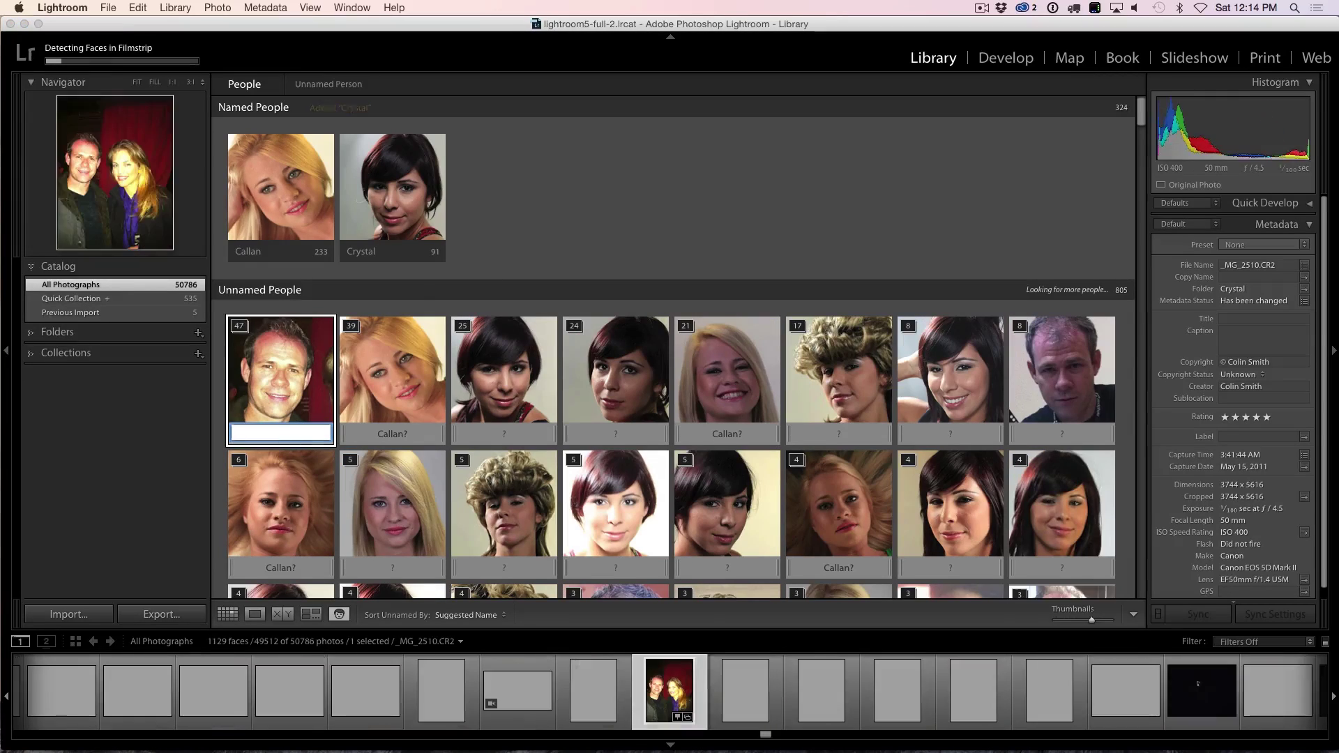
pyautogui.write('Colin')
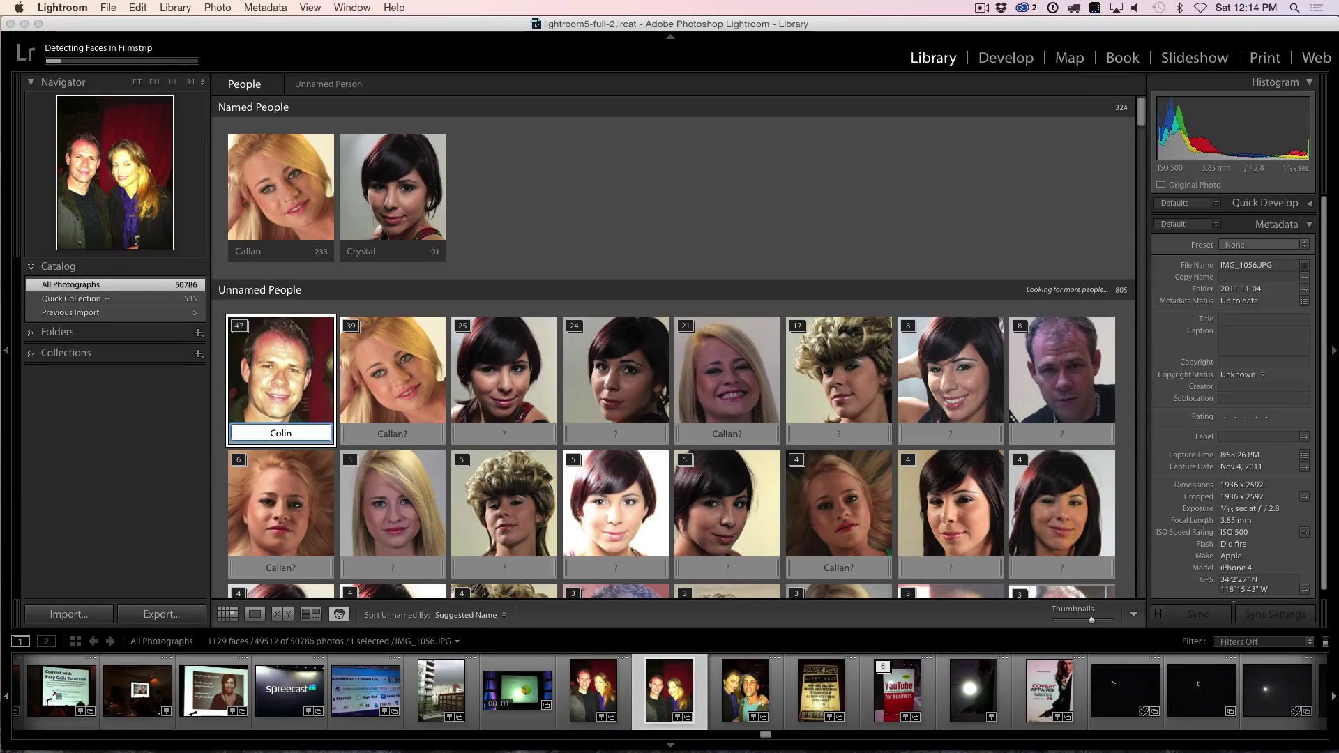
pyautogui.press('Return')
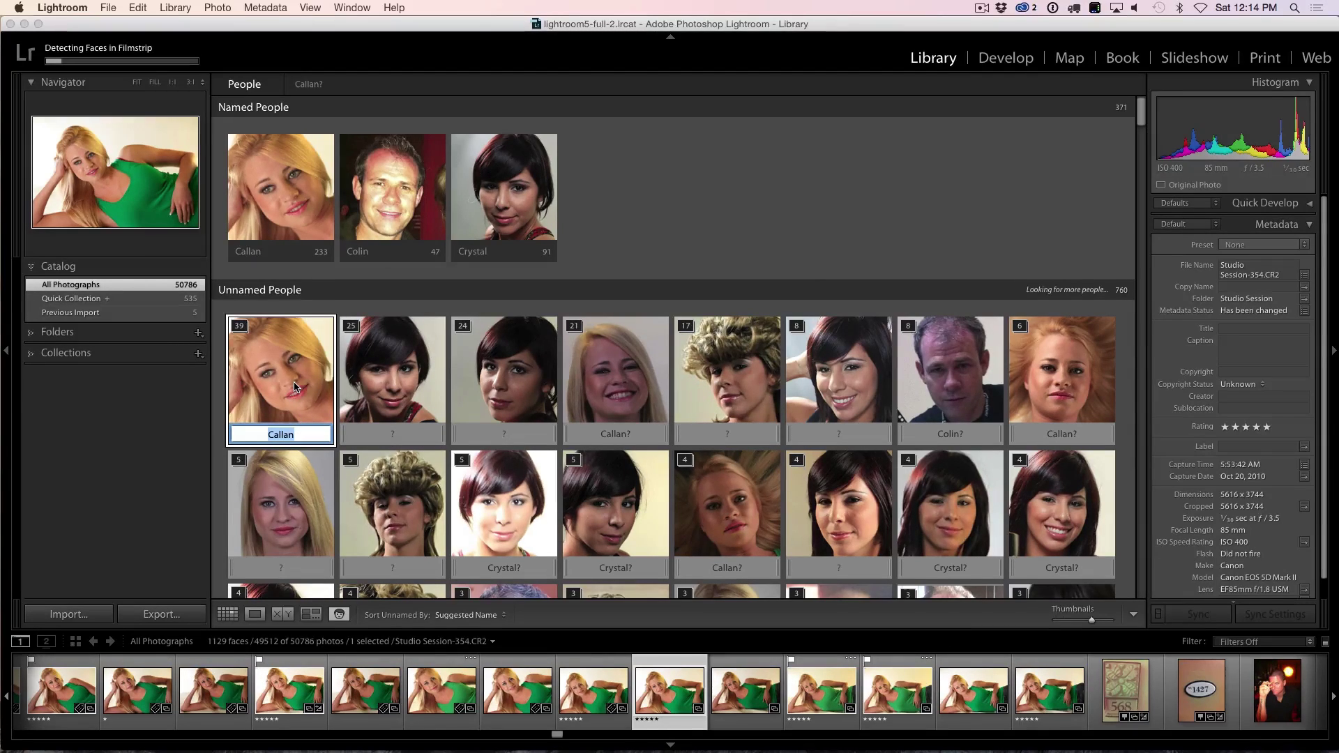
# Confirm the suggested names on the 39-face and 25-face stacks, and name the 24-face stack after the same dark-haired woman
pyautogui.press('Return')
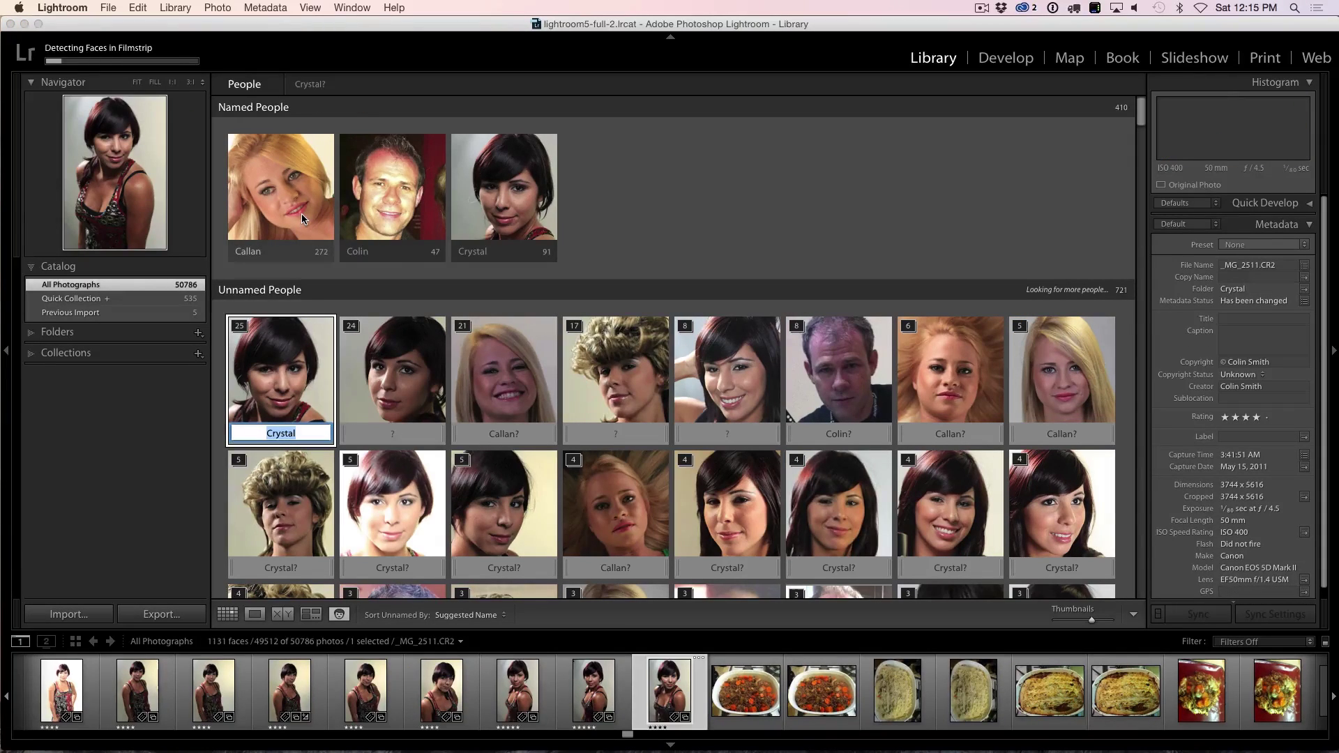
pyautogui.press('Return')
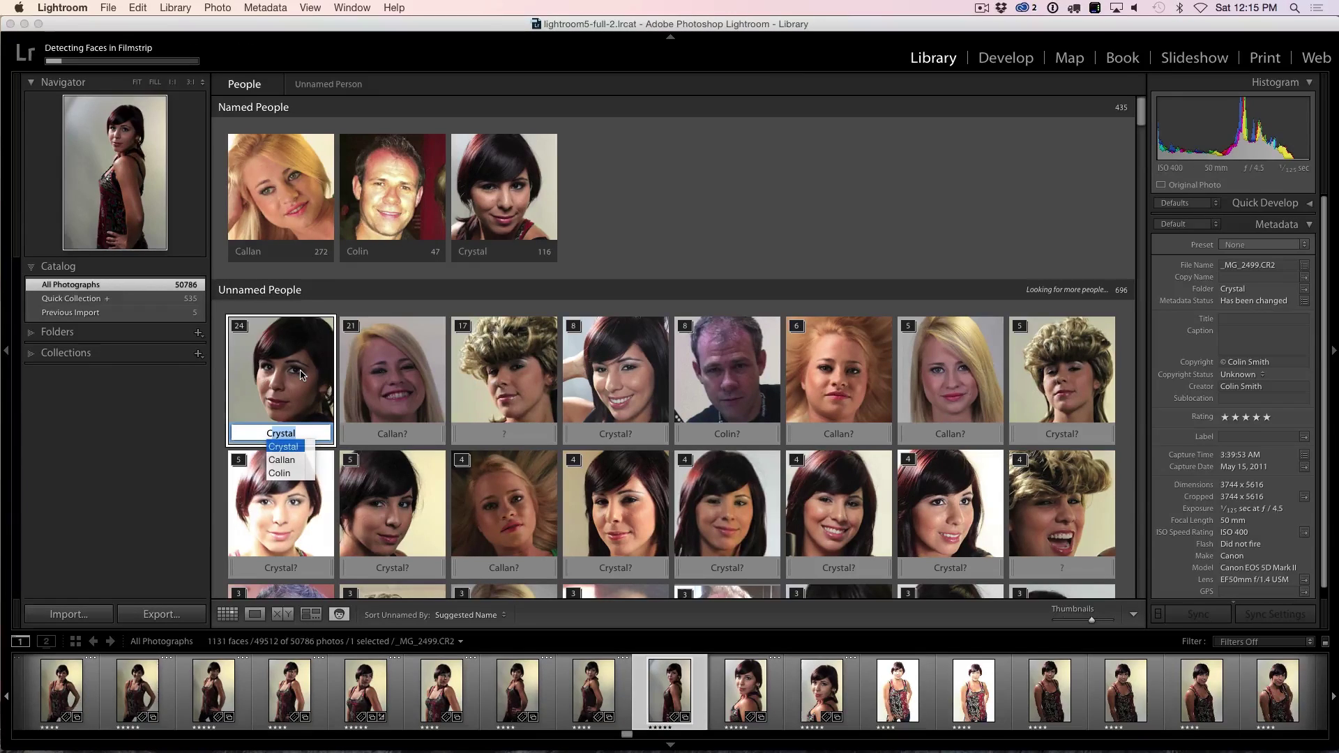
pyautogui.press('Return')
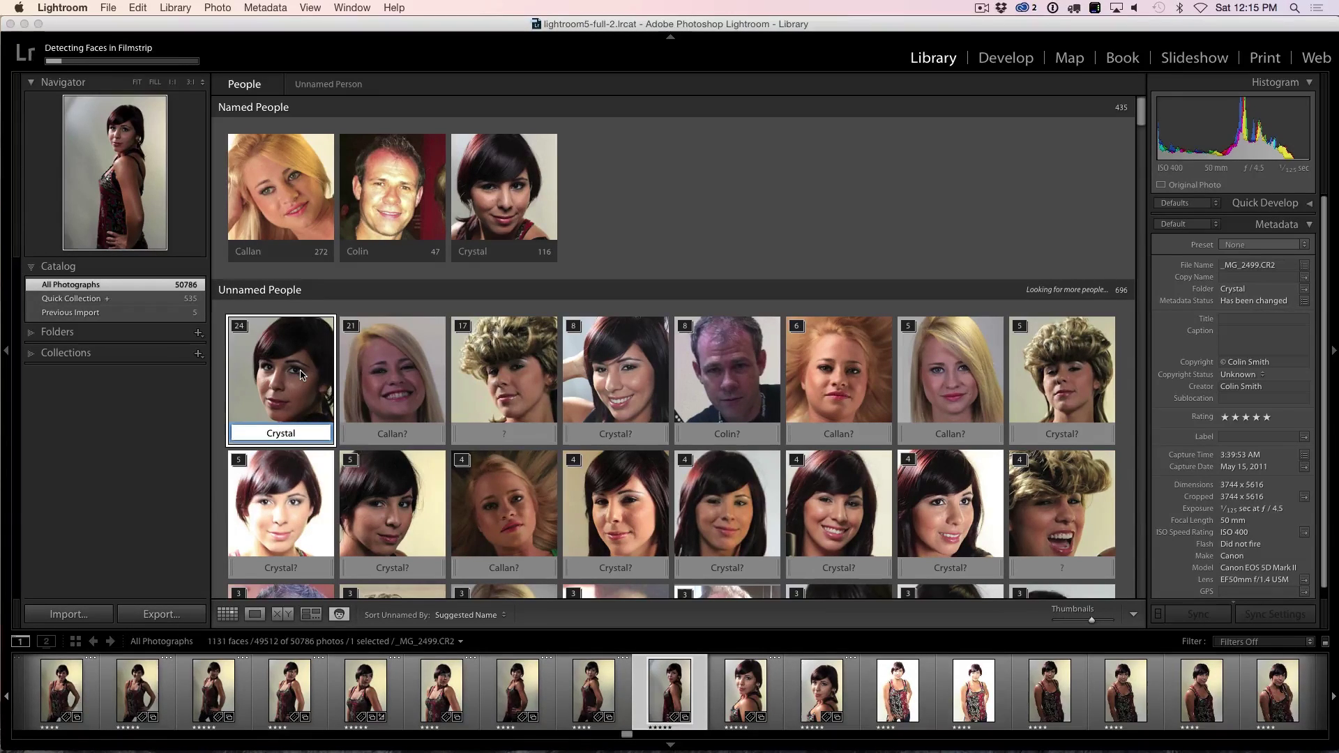
pyautogui.press('Return')
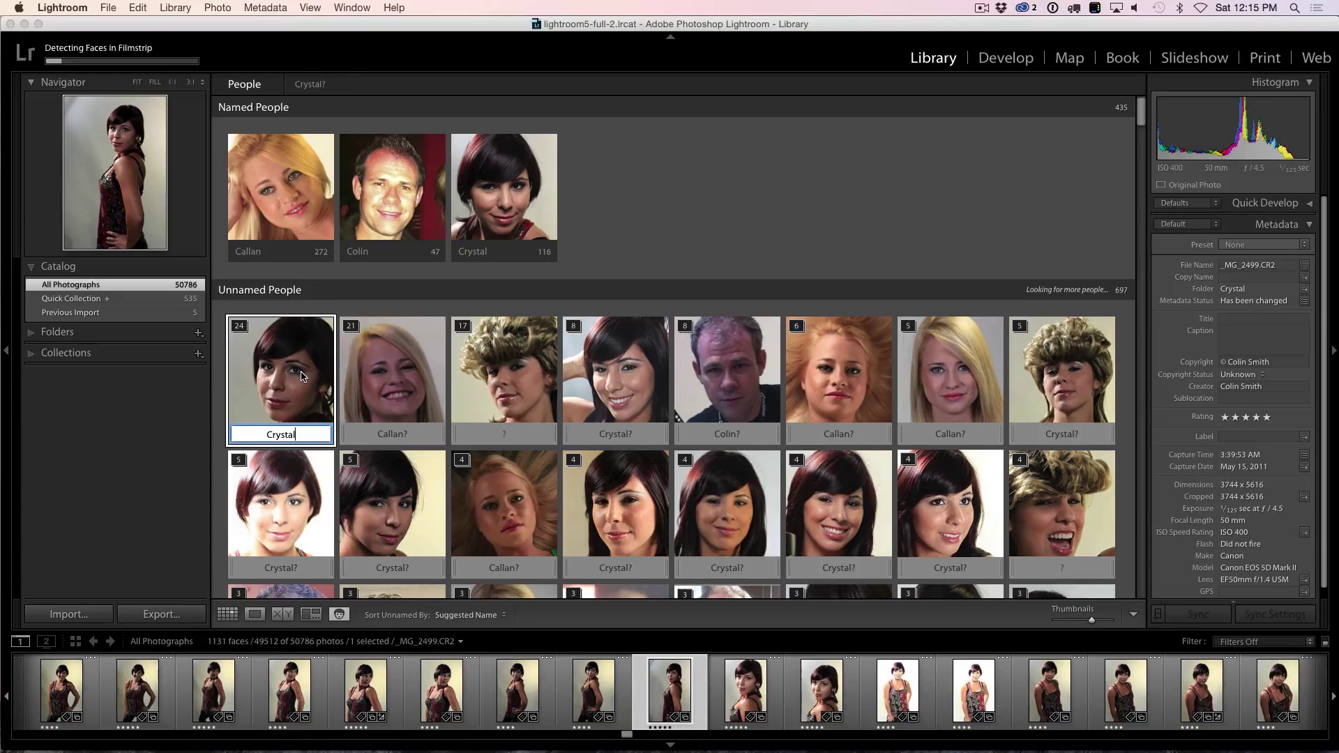
pyautogui.press('Return')
pyautogui.click(322, 434)
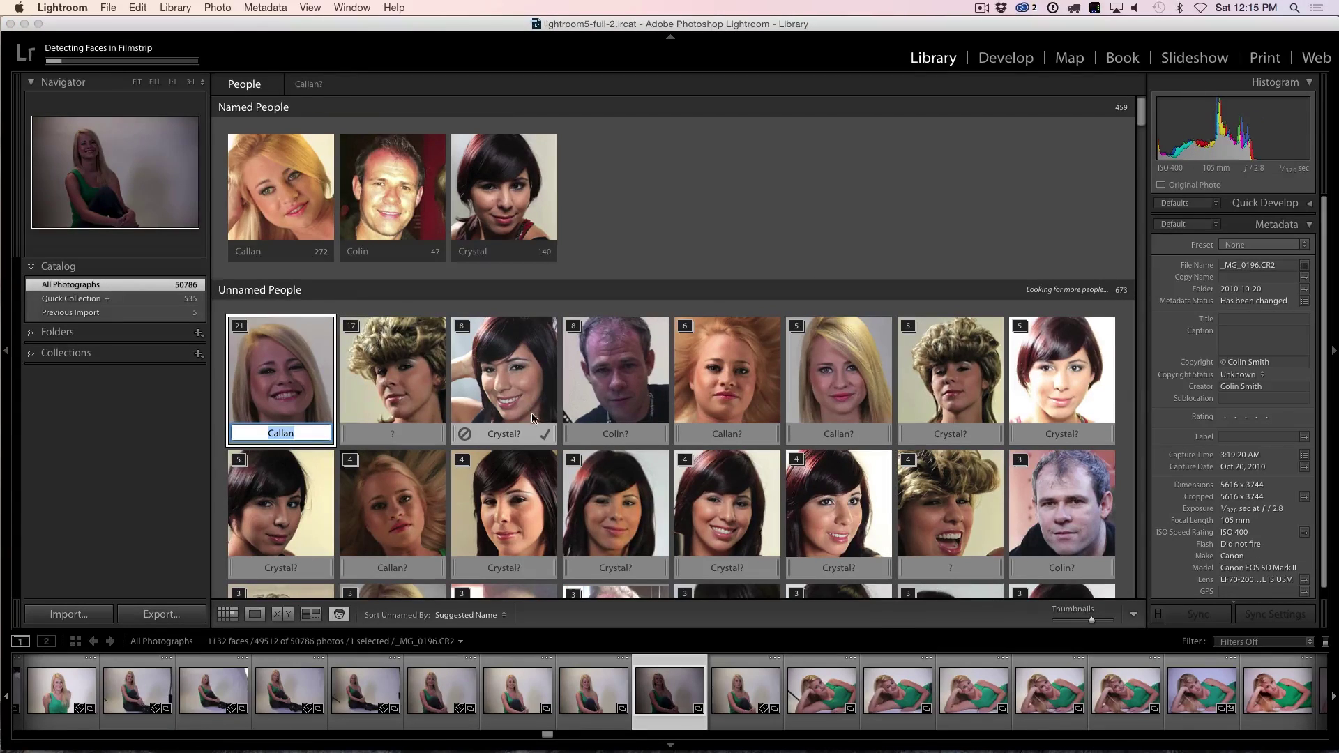
# Accept the suggested names for the 8-face stacks of the dark-haired woman and the man and the 6-face stack of the blonde woman
pyautogui.click(546, 436)
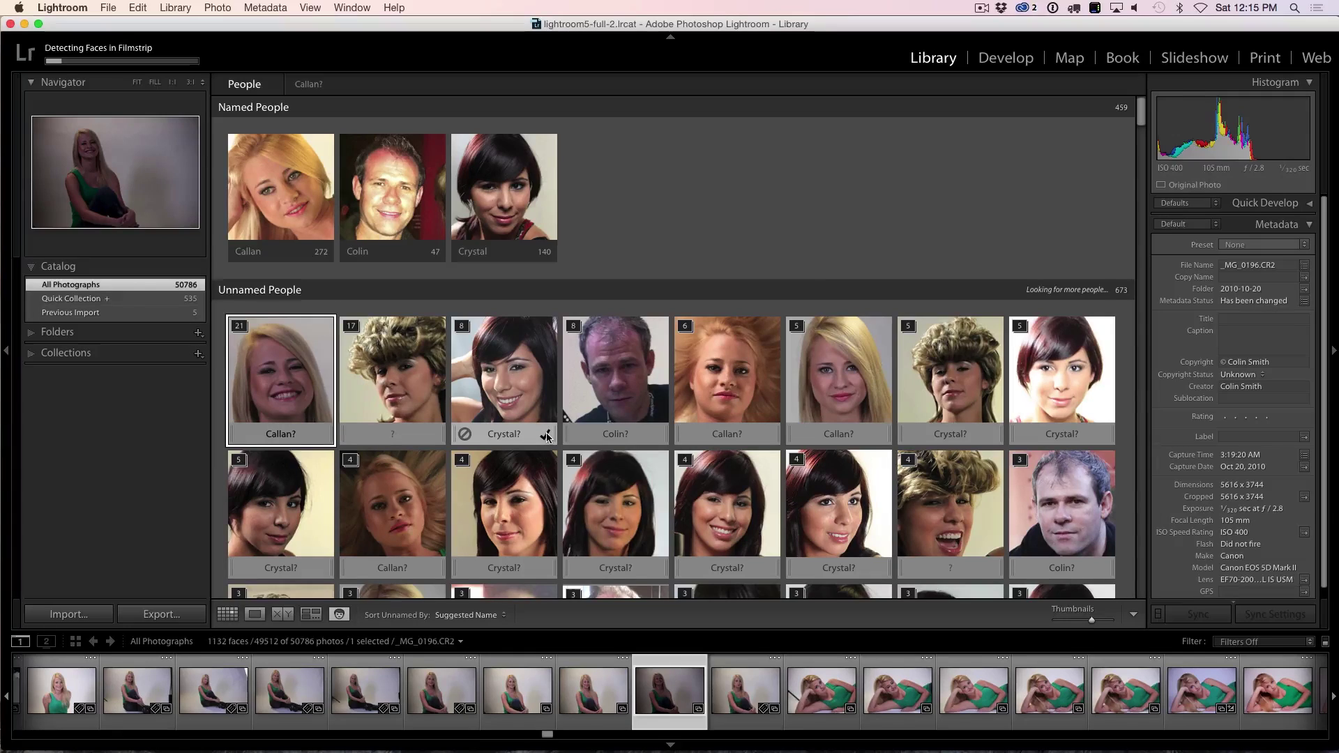
pyautogui.click(546, 435)
pyautogui.click(546, 436)
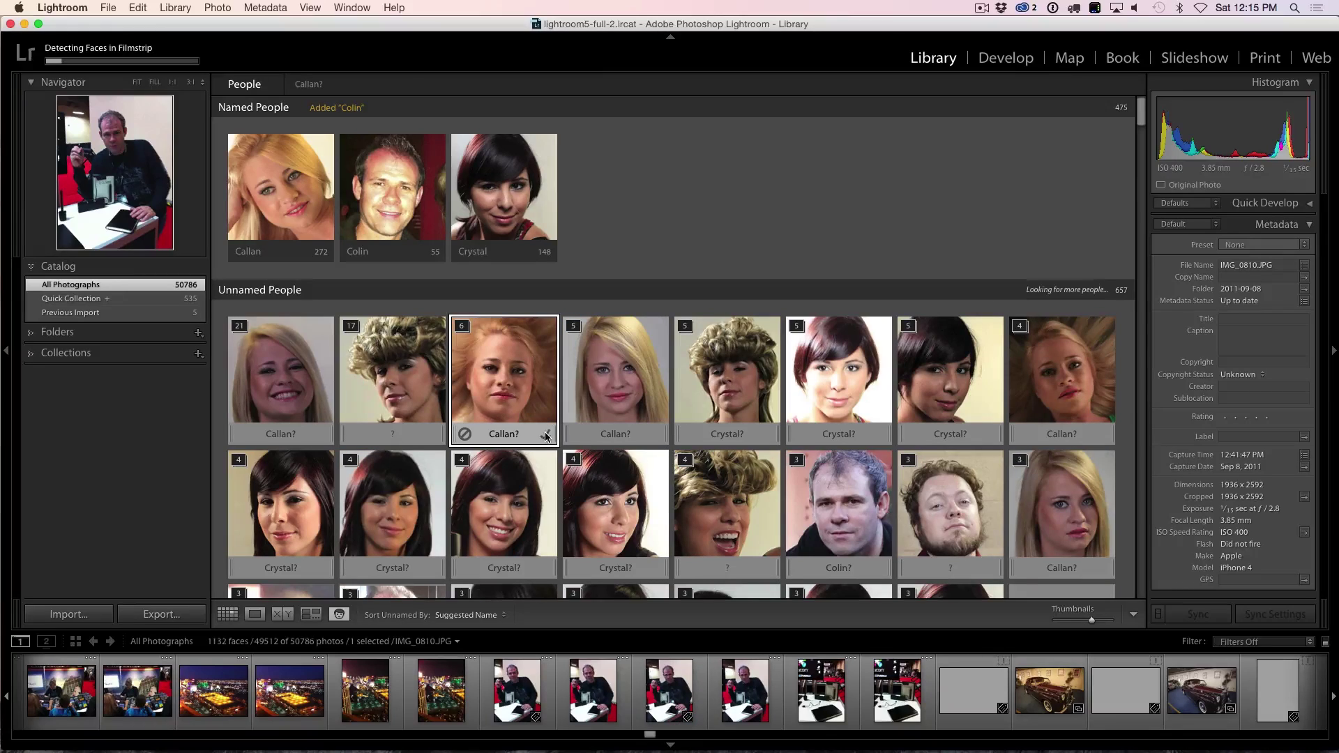
pyautogui.click(547, 437)
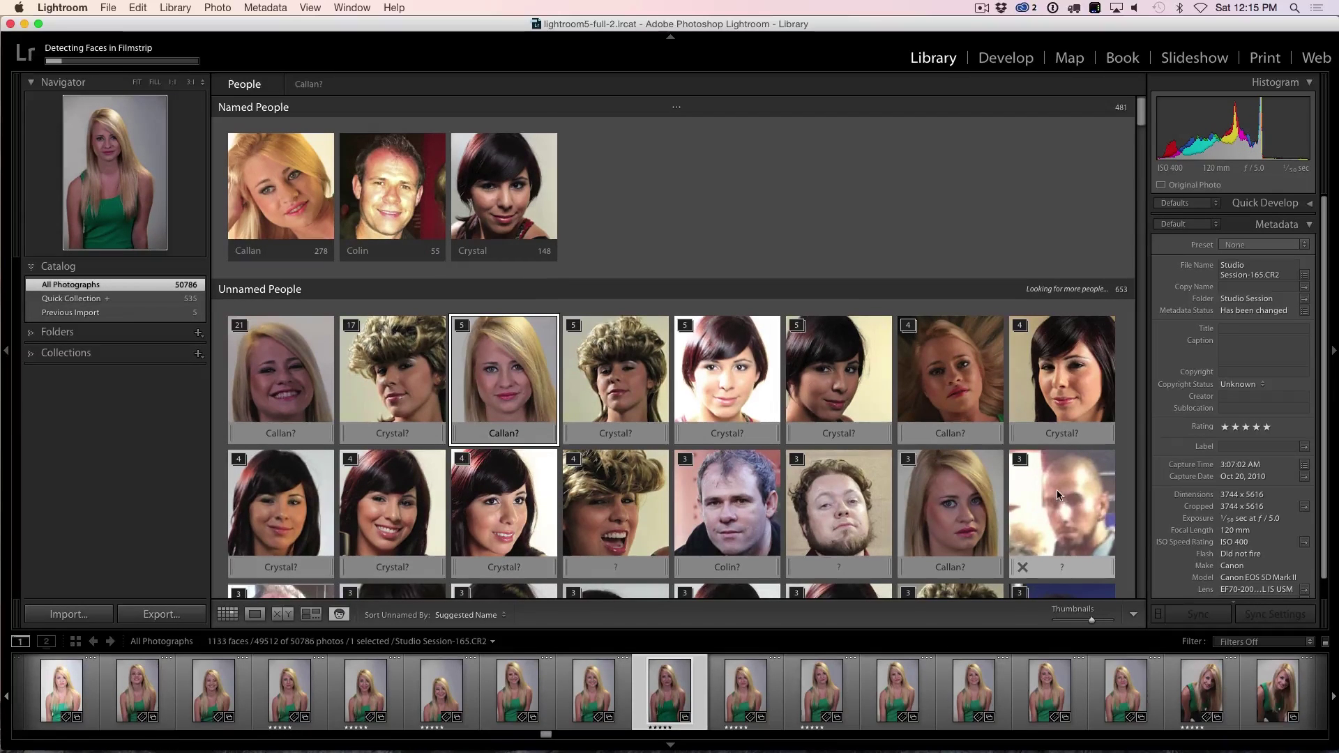
# Remove the two stone statue heads wrongly detected as faces from Unnamed People
pyautogui.scroll(-10, 1057, 490)
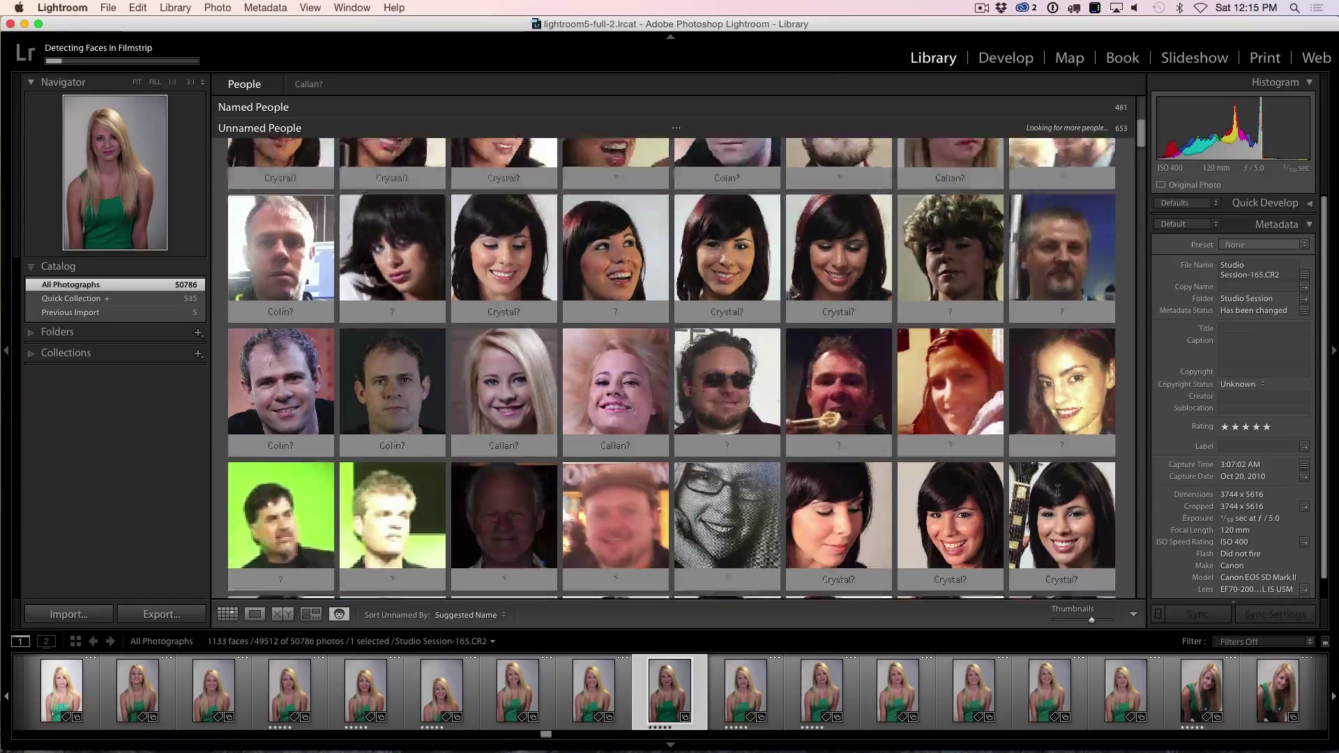
pyautogui.scroll(-3, 1056, 490)
pyautogui.scroll(-3, 625, 415)
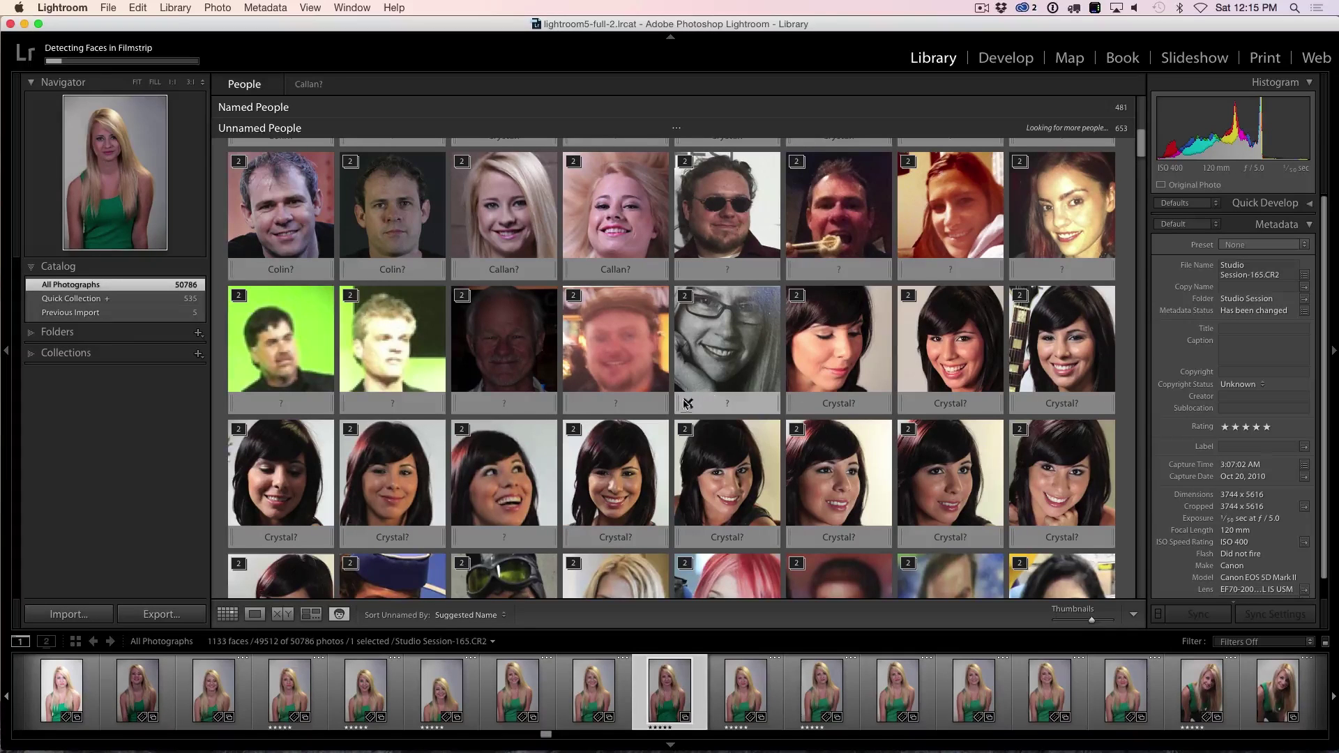
pyautogui.scroll(-1, 721, 346)
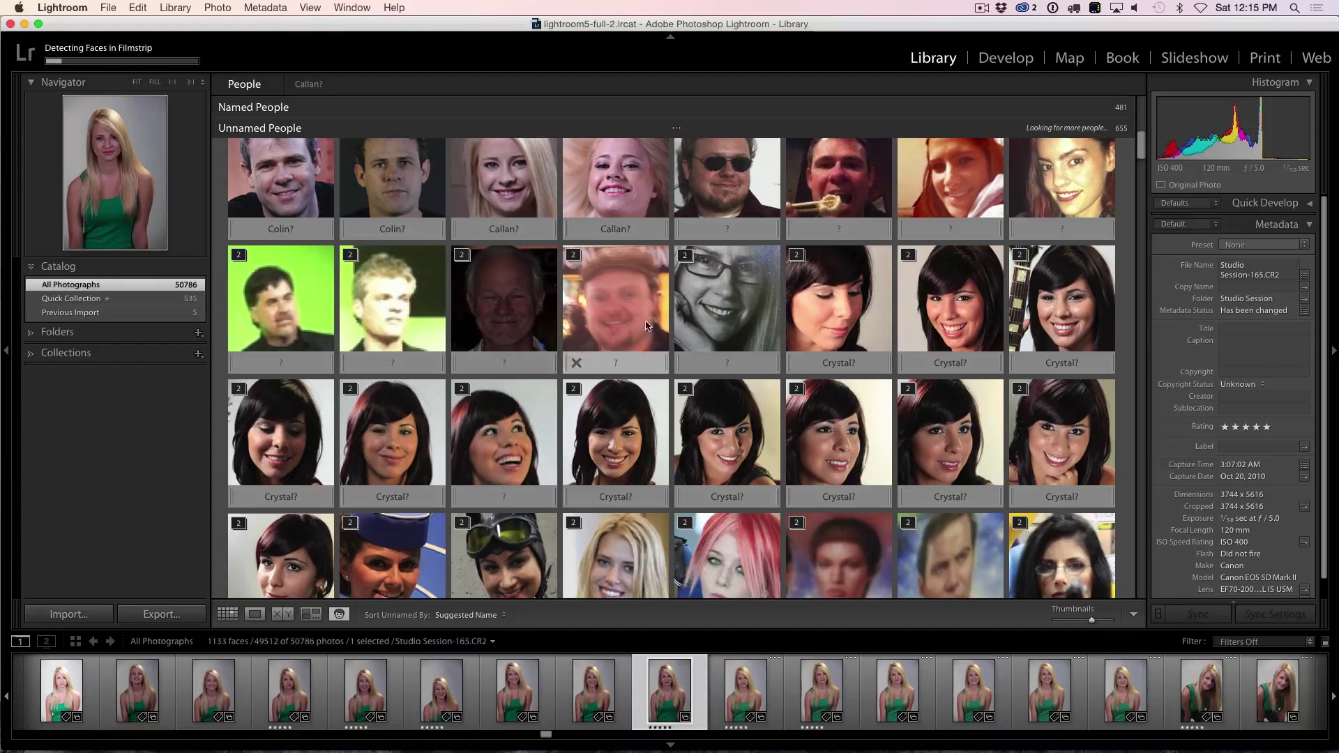
pyautogui.scroll(-5, 636, 310)
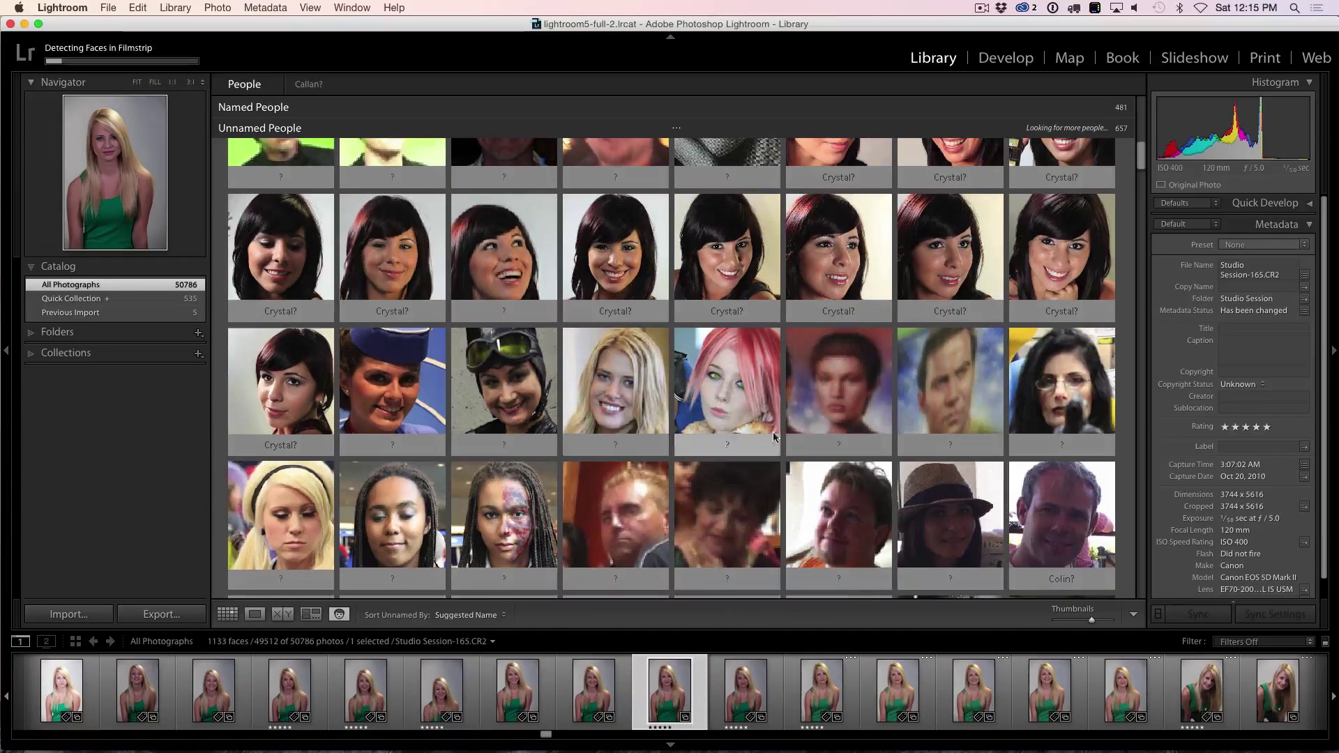
pyautogui.scroll(-4, 840, 396)
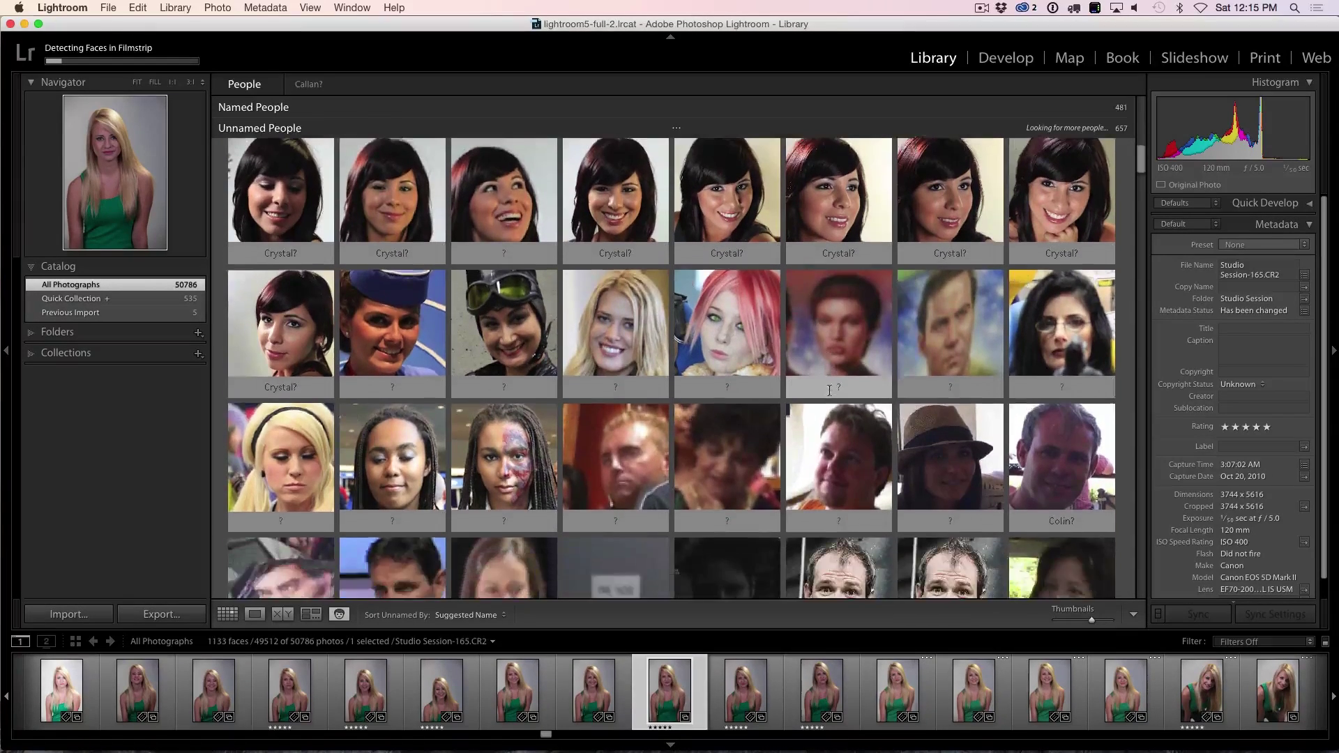
pyautogui.scroll(-2, 836, 388)
pyautogui.scroll(-1, 631, 386)
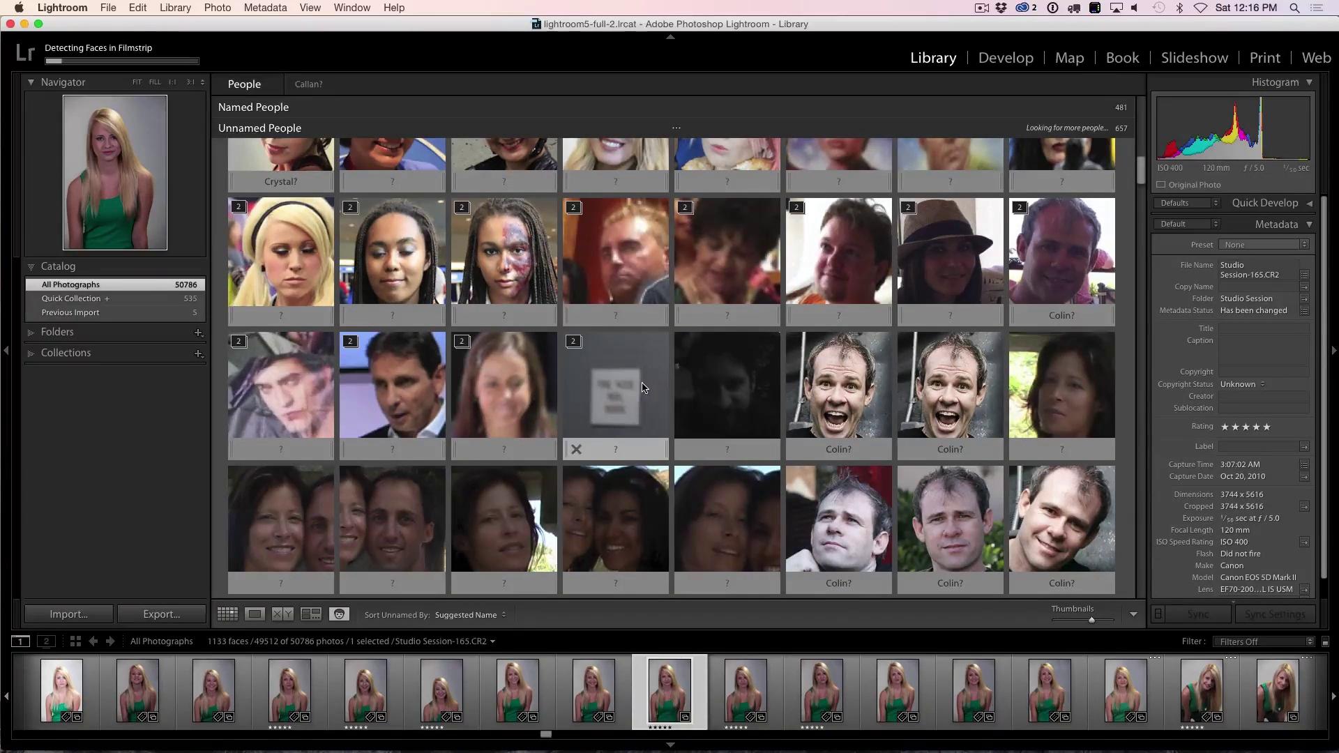
pyautogui.scroll(-2, 641, 381)
pyautogui.scroll(-3, 641, 381)
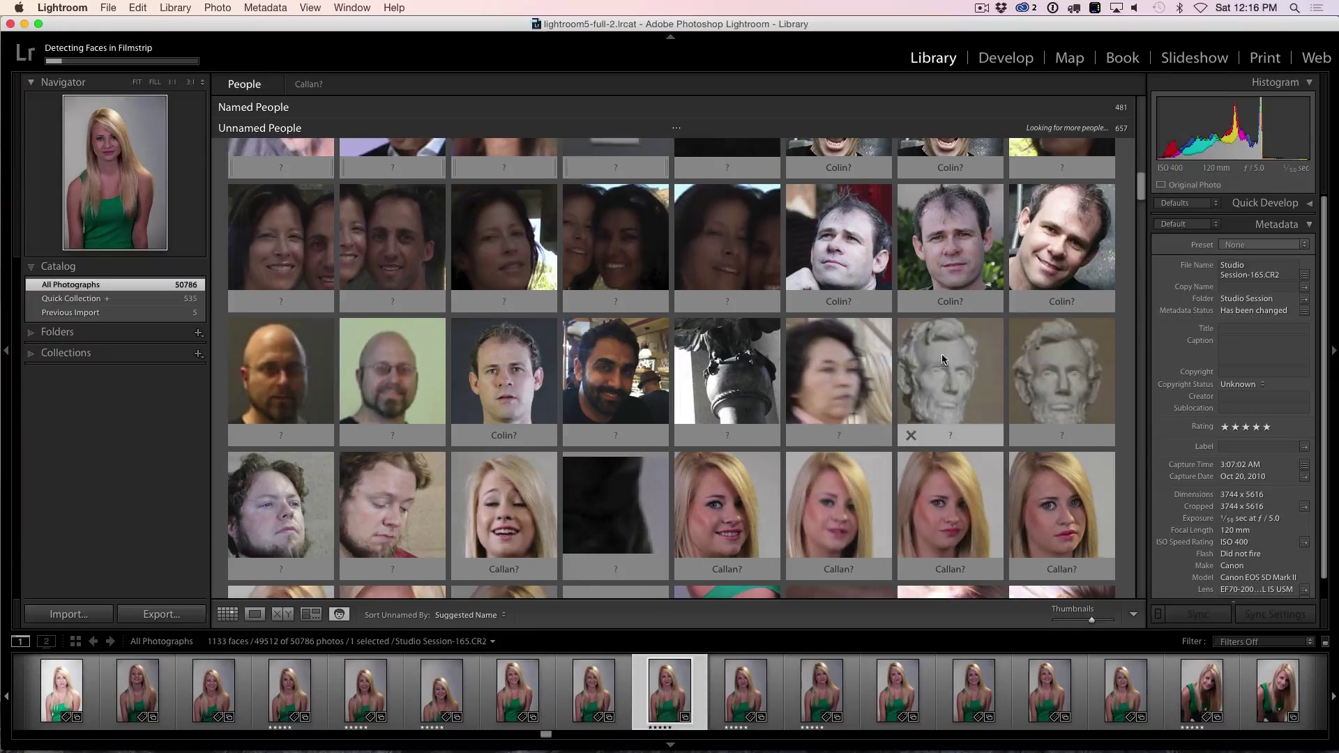
pyautogui.click(1023, 436)
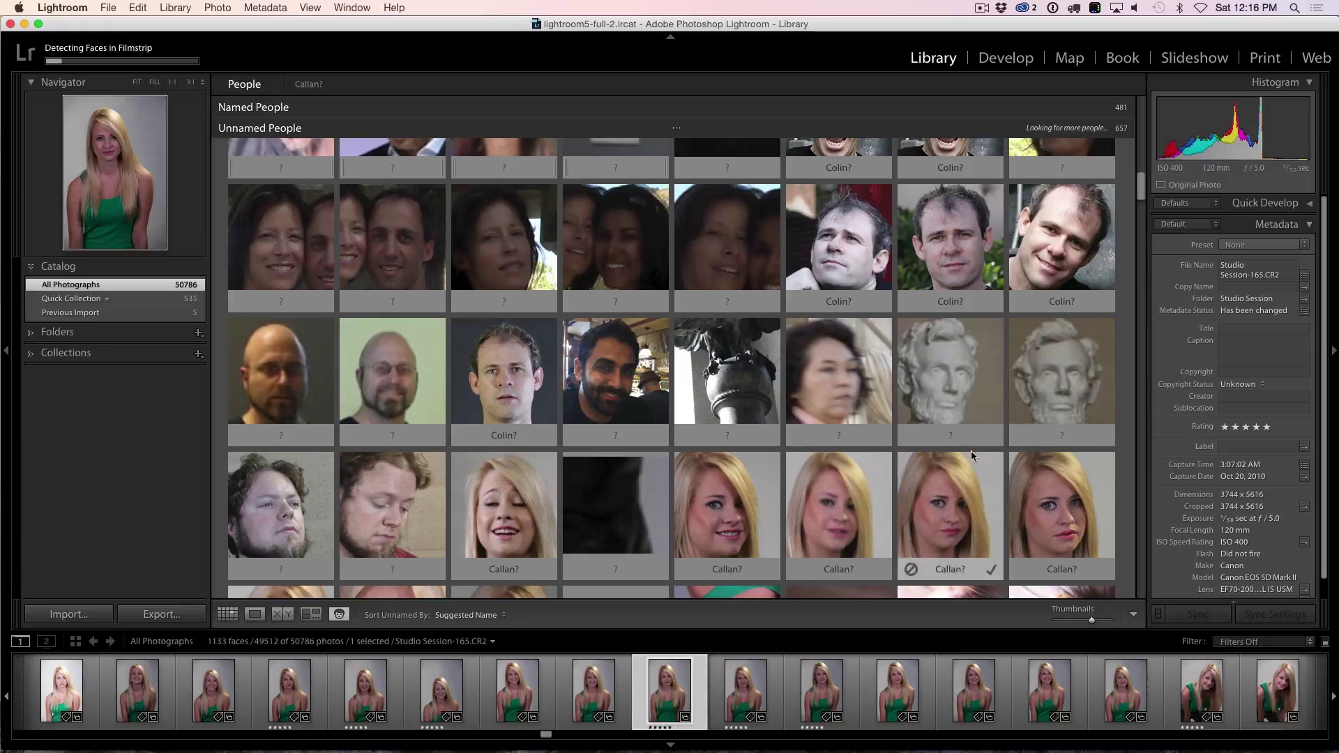
pyautogui.click(911, 435)
# Remove the blurry printed sign wrongly detected as a face from Unnamed People
pyautogui.scroll(3, 941, 378)
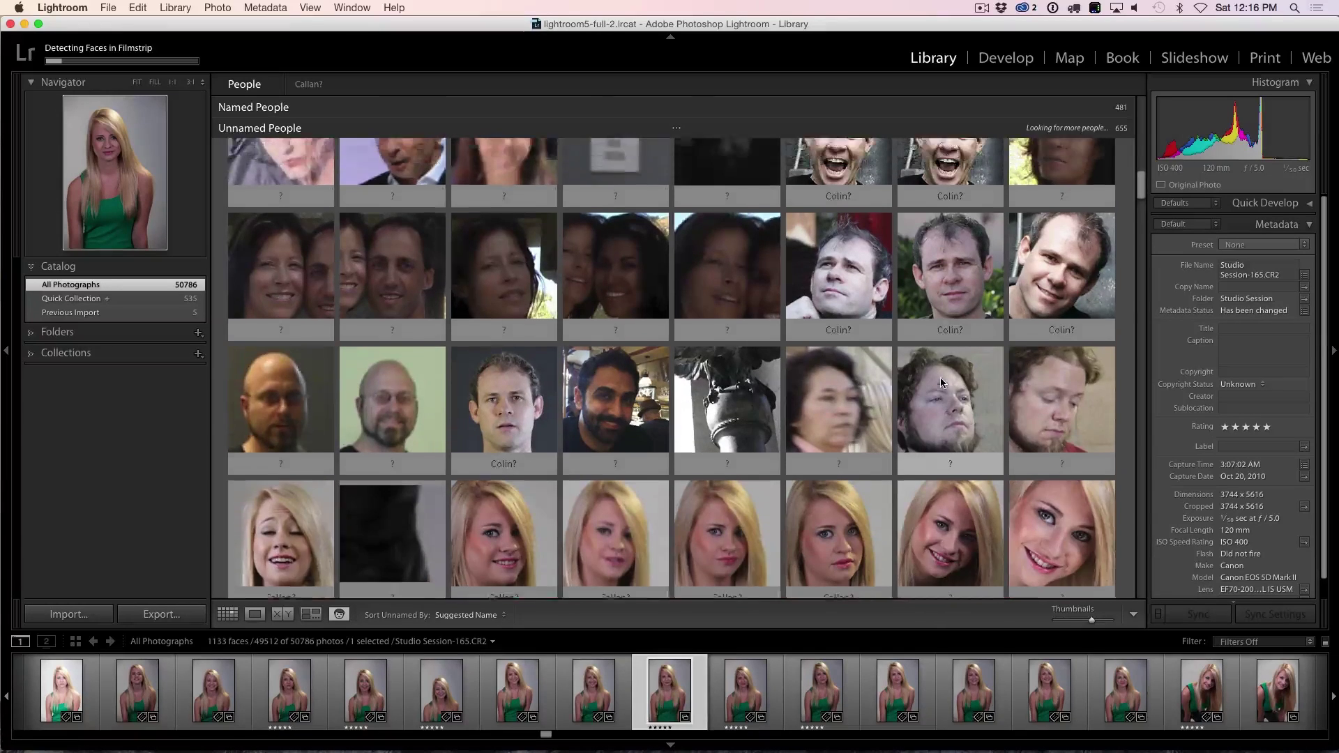
pyautogui.click(695, 337)
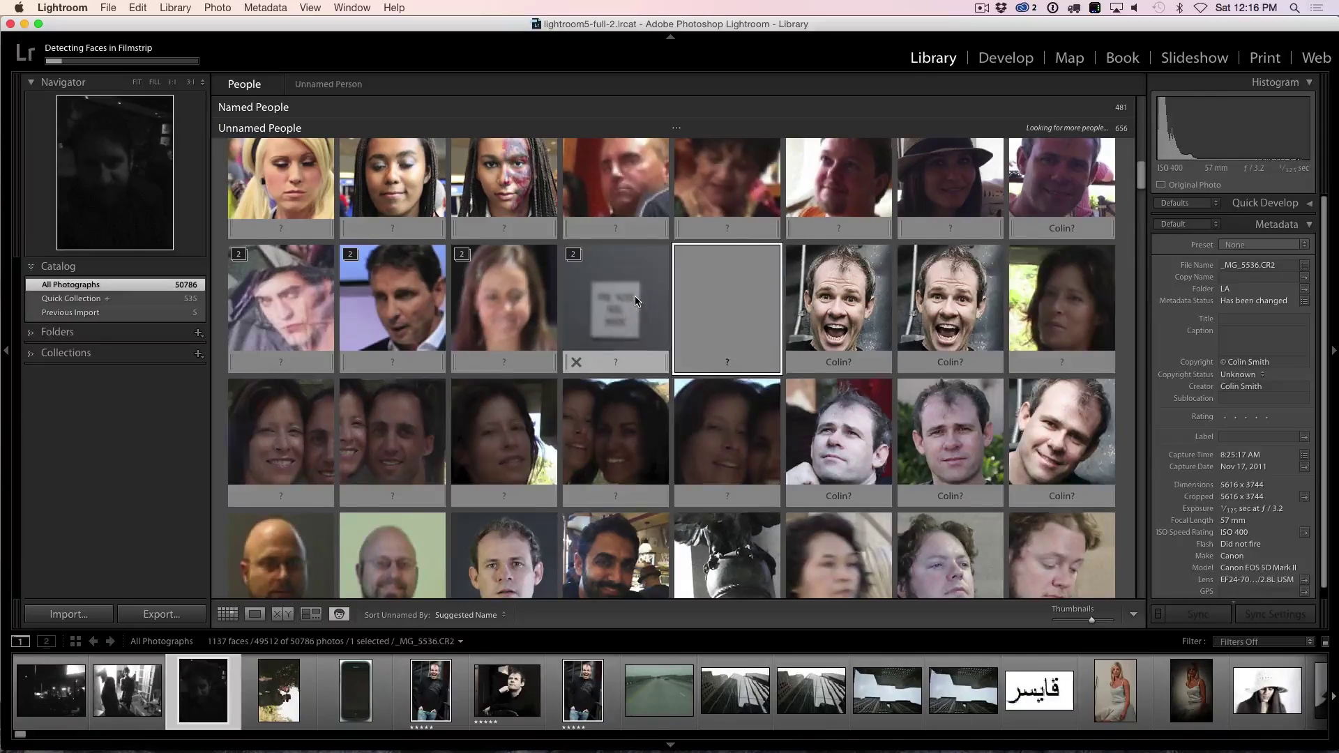
pyautogui.click(577, 362)
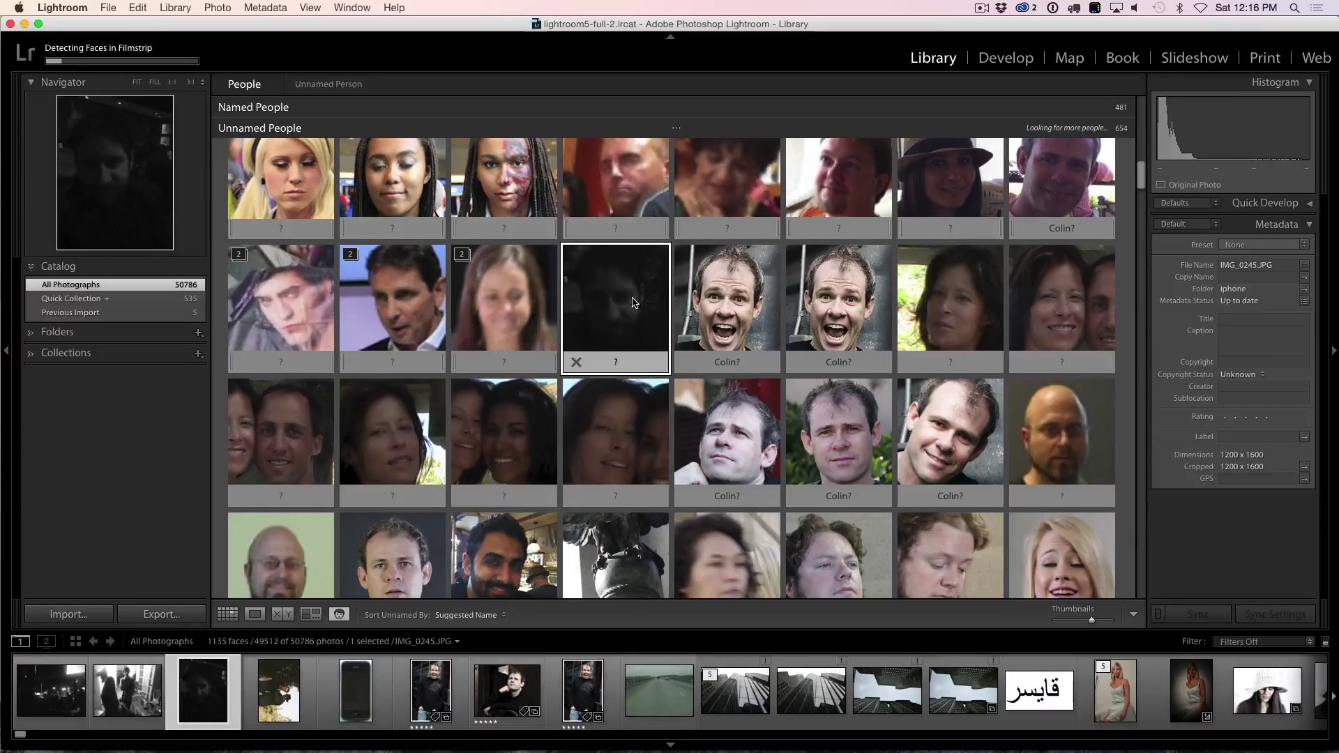
pyautogui.scroll(5, 677, 311)
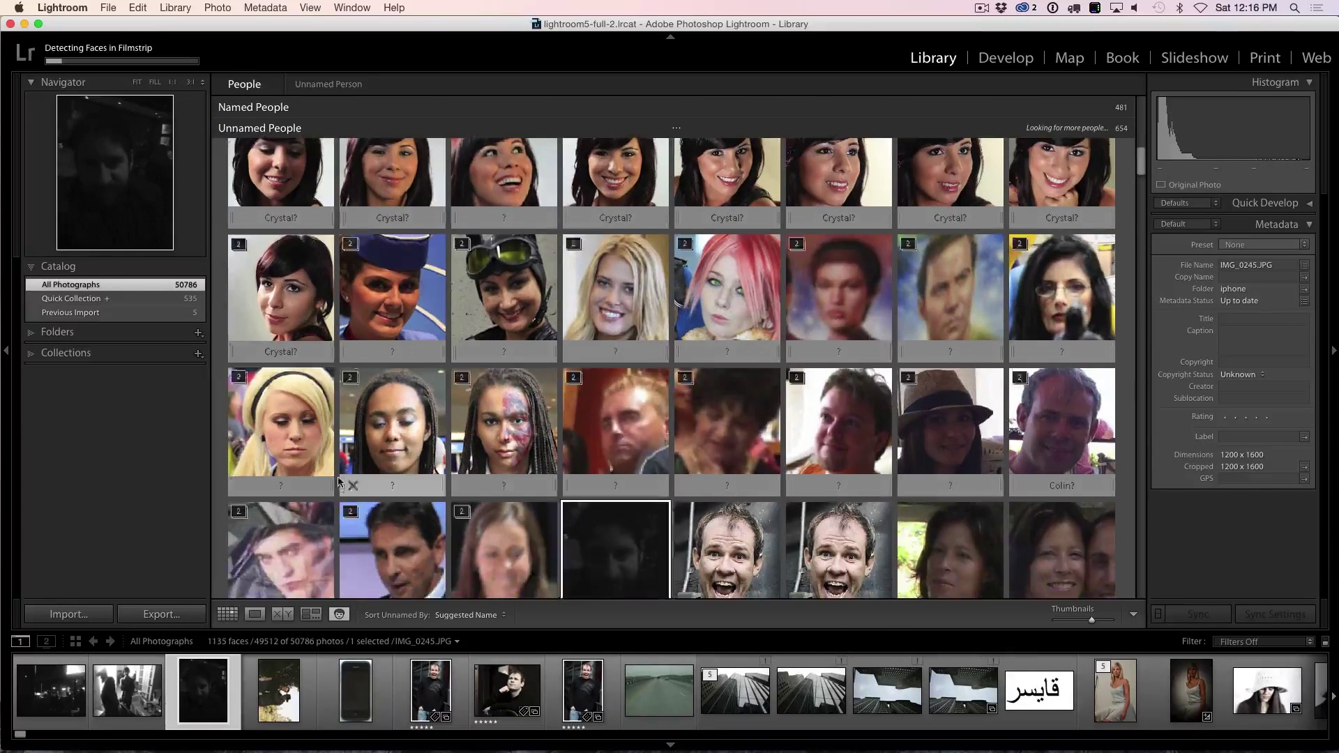
# Remove the two-face stack of the printed male face in the crowded-tents photo from Unnamed People
pyautogui.scroll(-3, 489, 384)
pyautogui.click(296, 459)
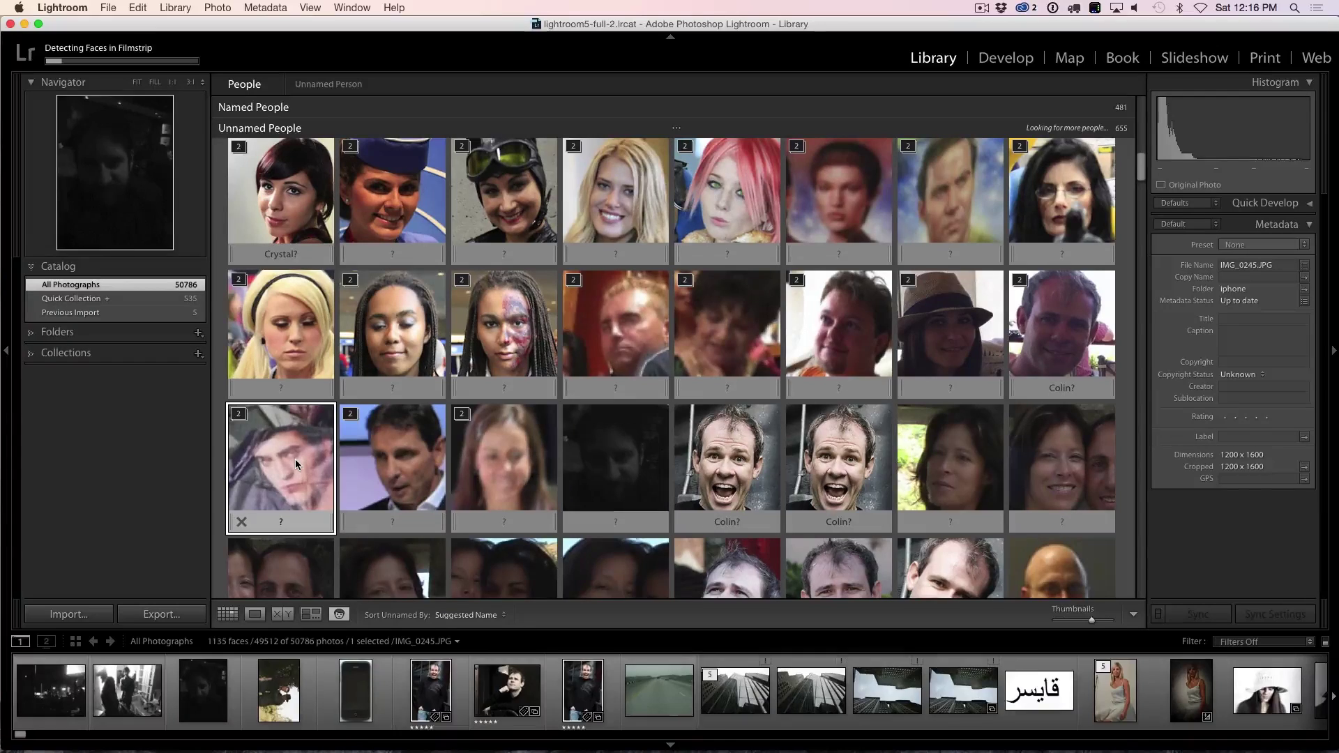
pyautogui.press('Right')
pyautogui.press('Delete')
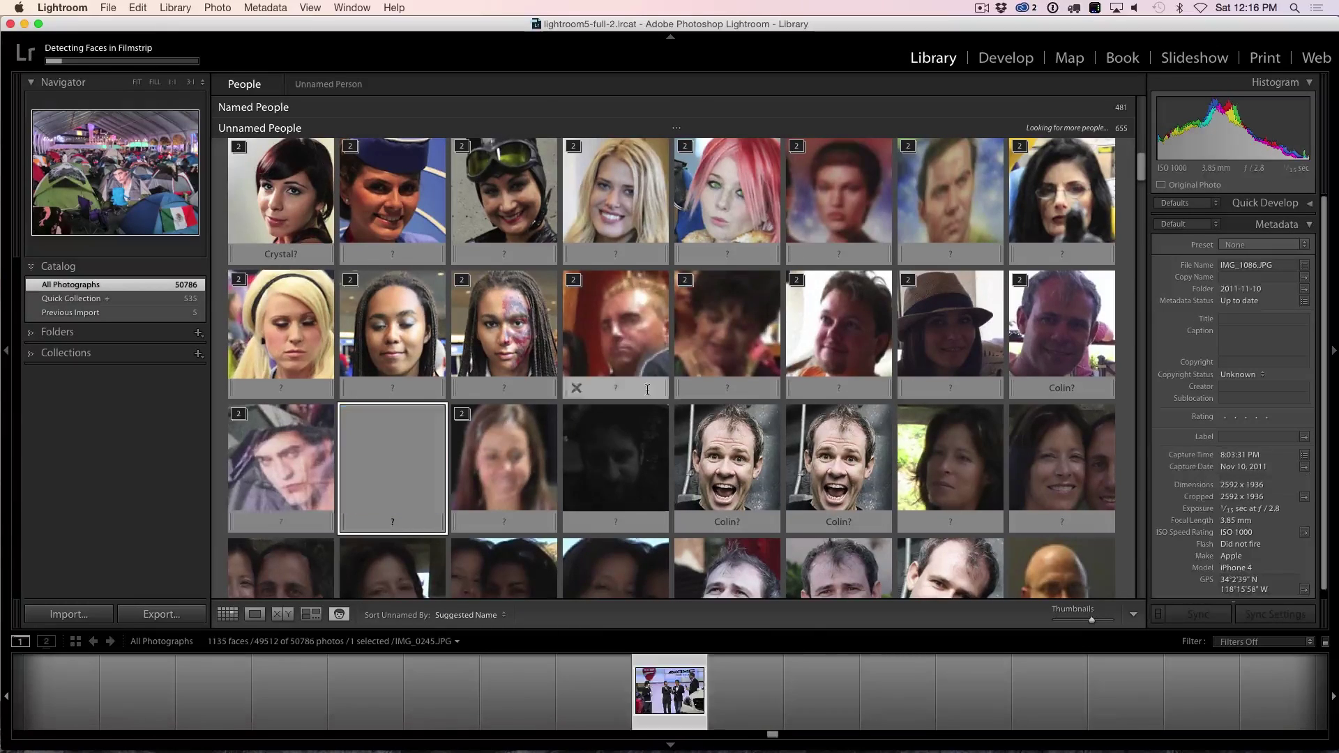
# Expand the dark-haired woman's stack in Named People, look through the faces in it, and collapse the stack again
pyautogui.scroll(5, 628, 395)
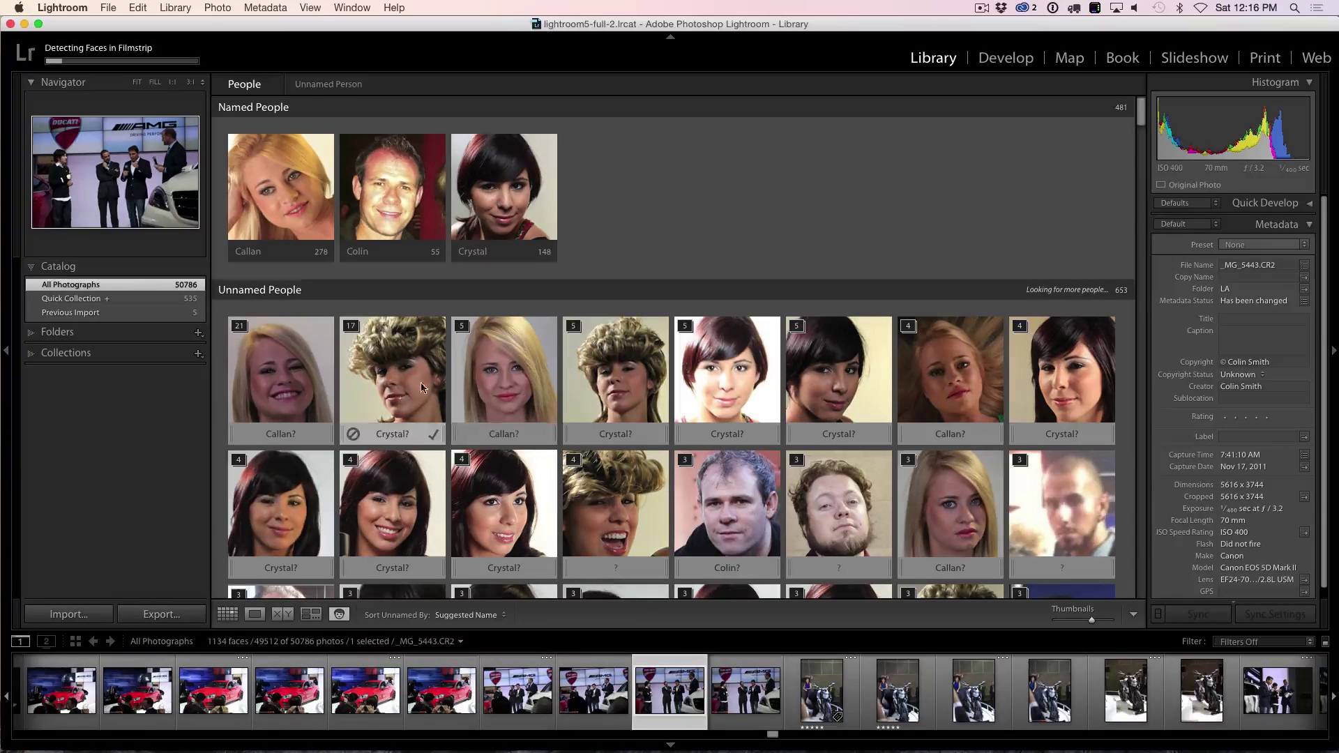
pyautogui.click(512, 189)
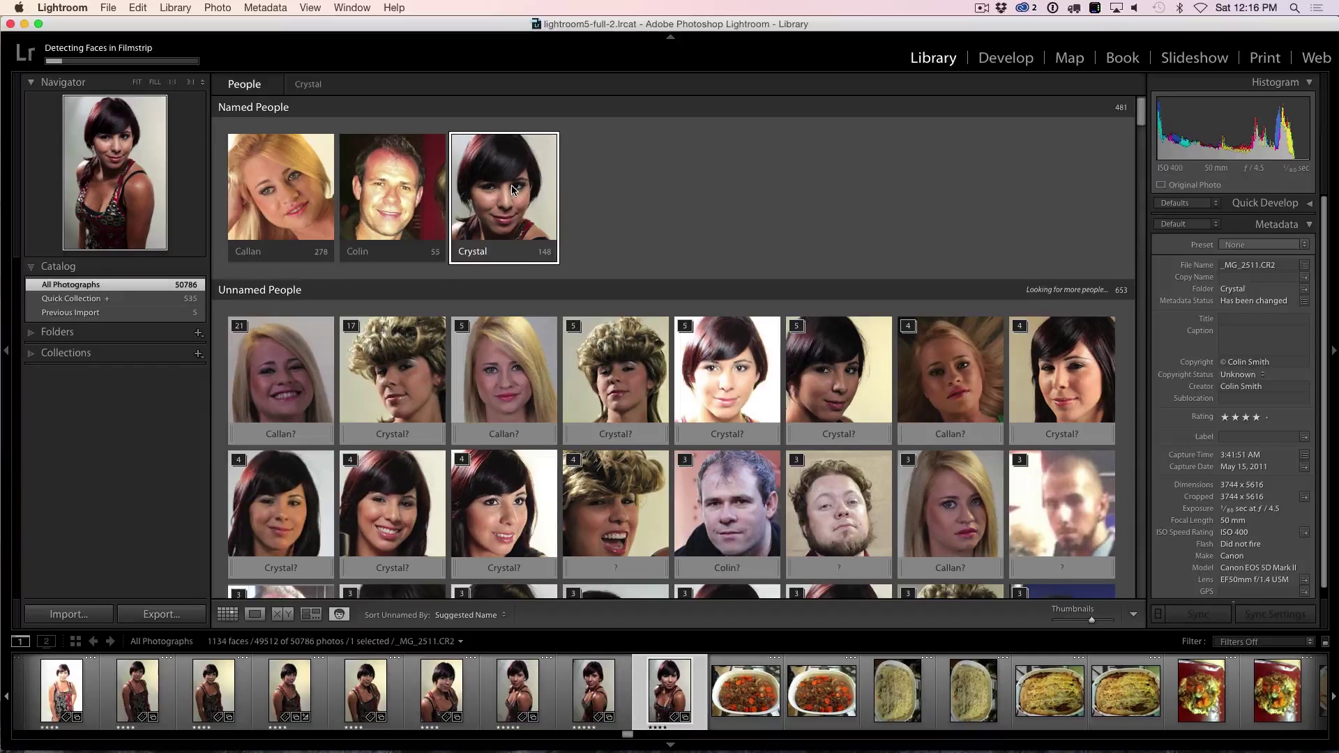
pyautogui.doubleClick(512, 189)
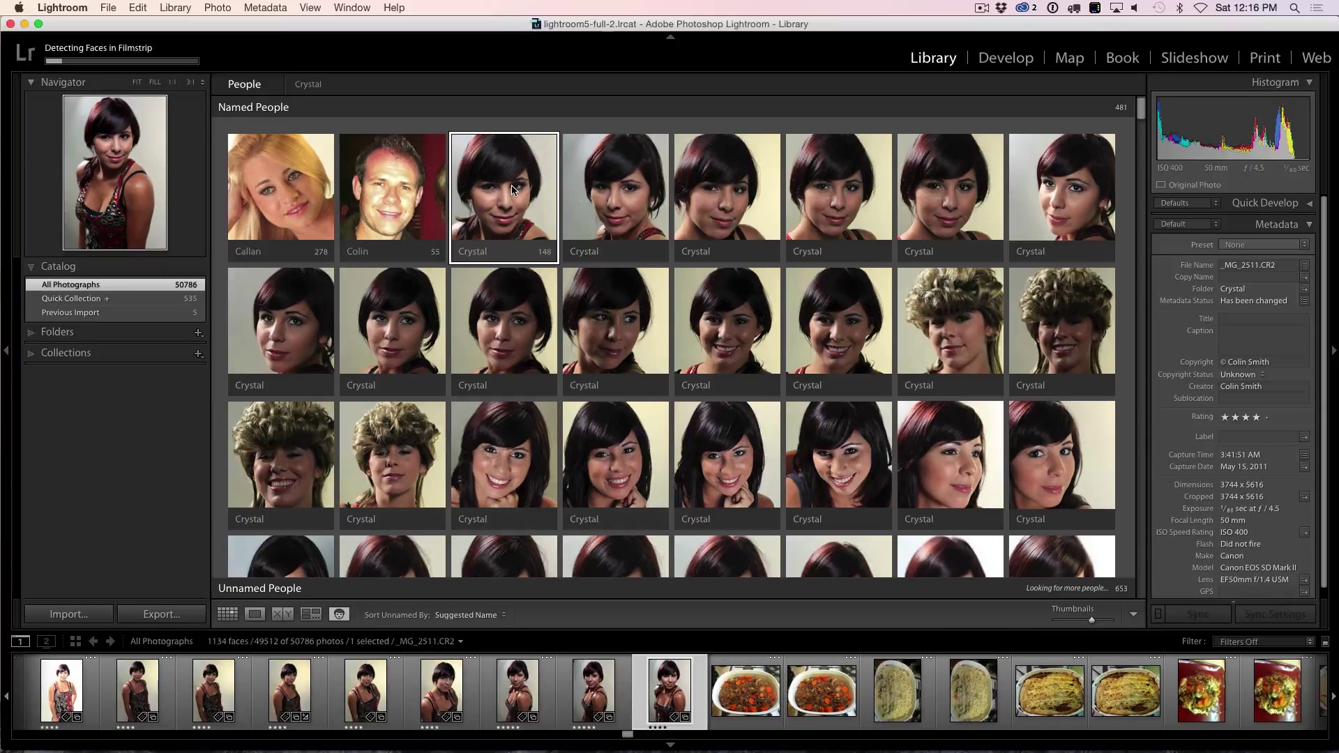
pyautogui.scroll(-10, 687, 302)
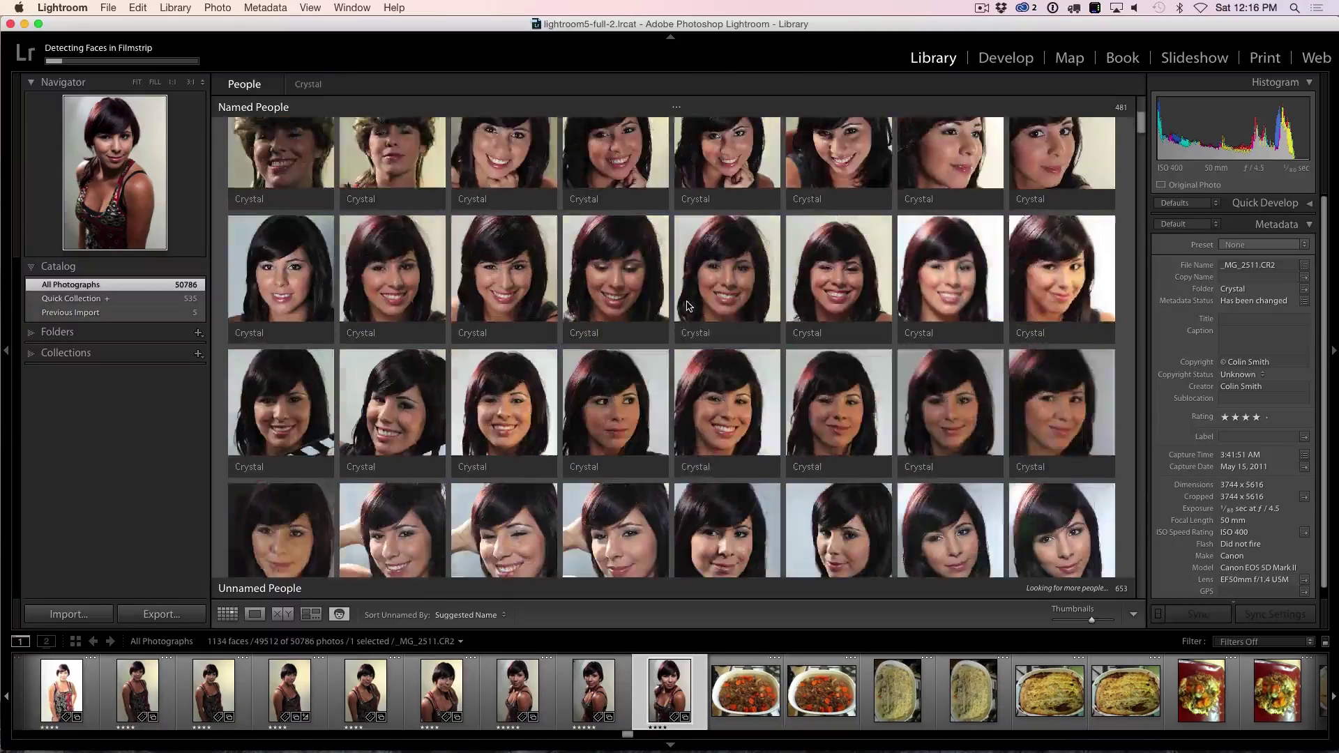
pyautogui.scroll(-5, 687, 301)
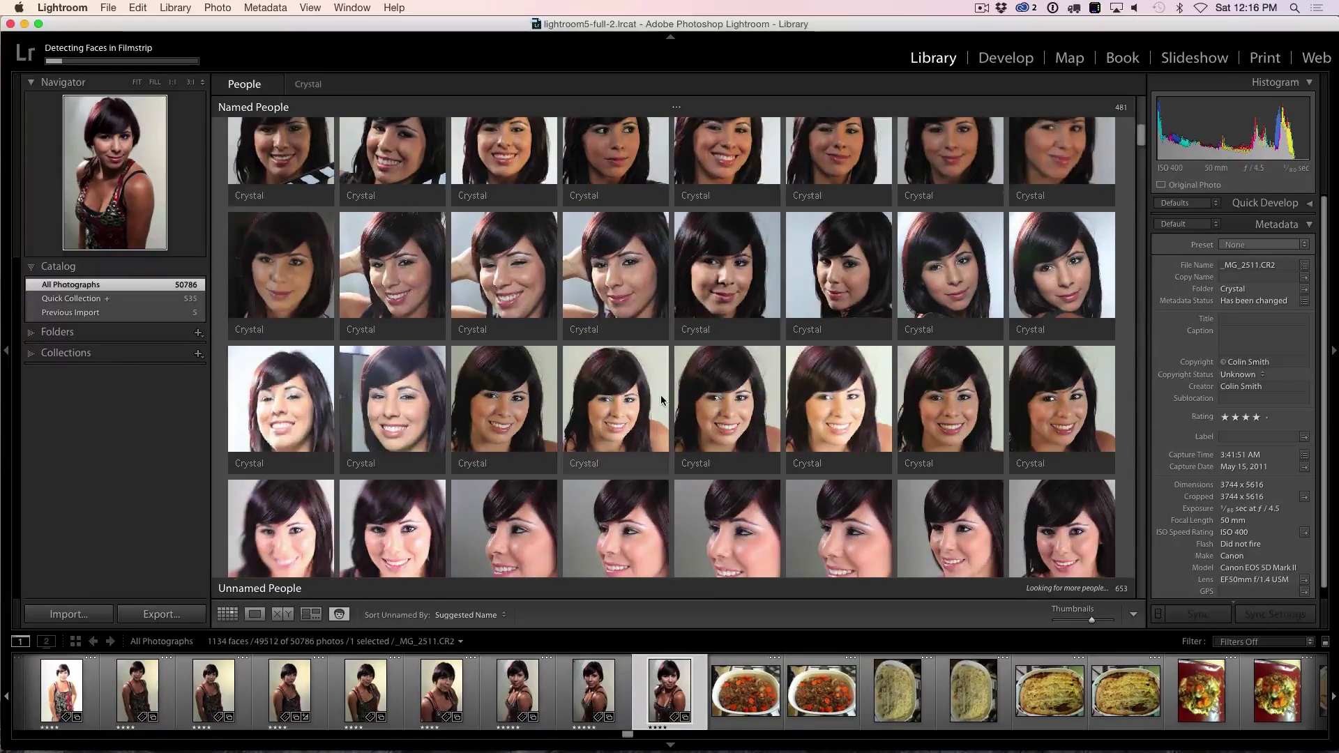
pyautogui.scroll(15, 661, 399)
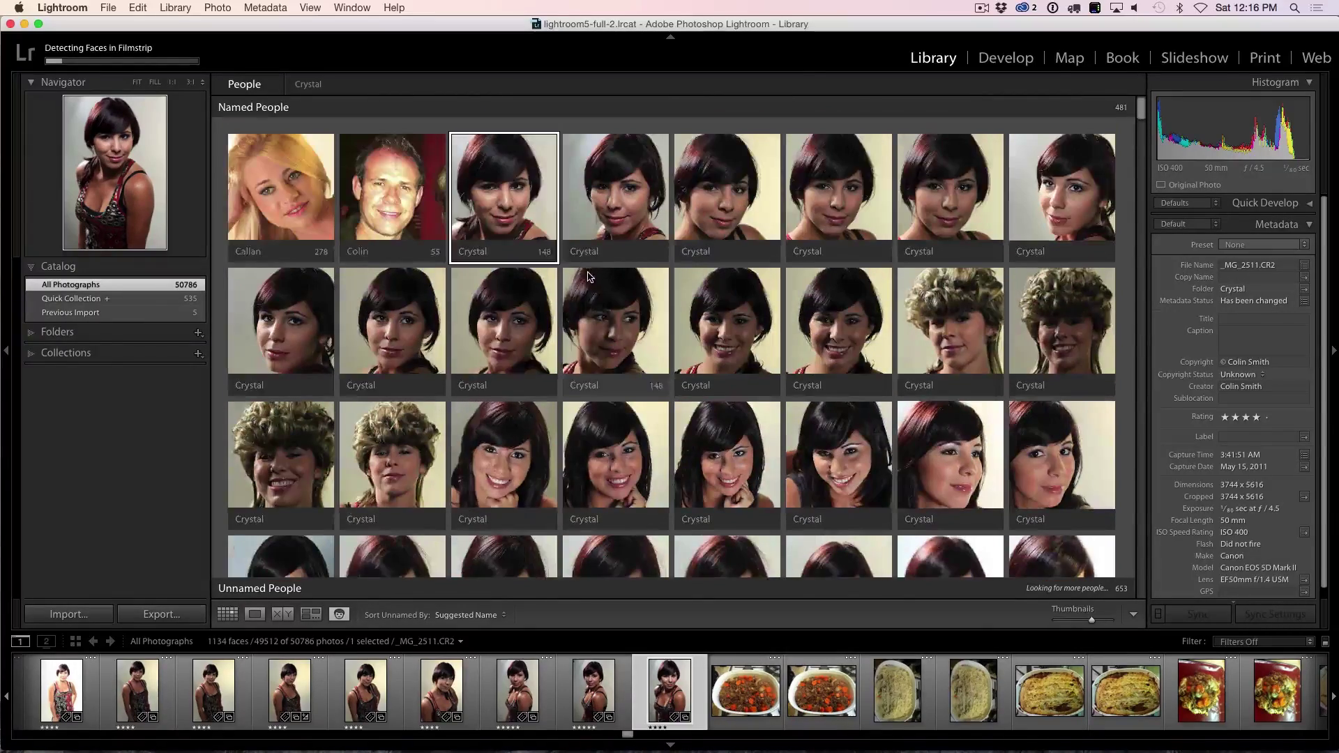
pyautogui.scroll(-8, 694, 220)
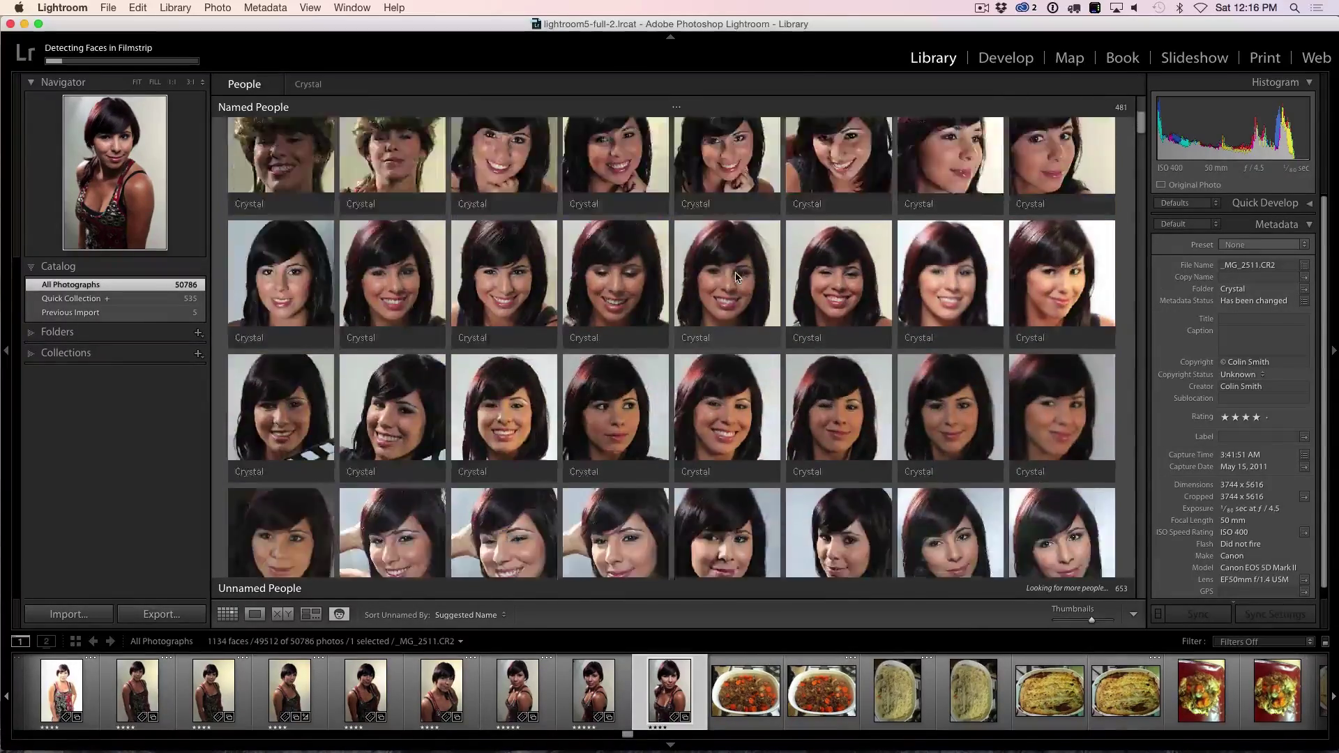
pyautogui.scroll(-20, 748, 293)
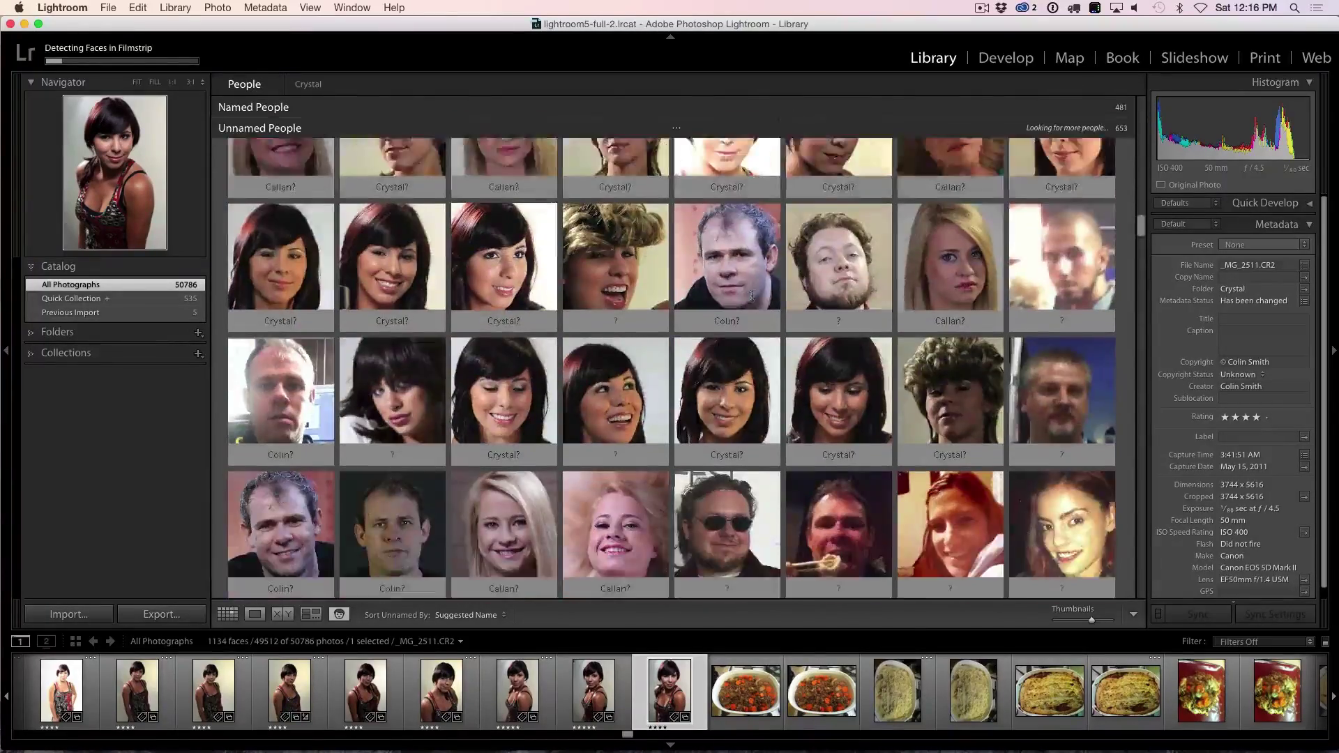
pyautogui.scroll(20, 663, 244)
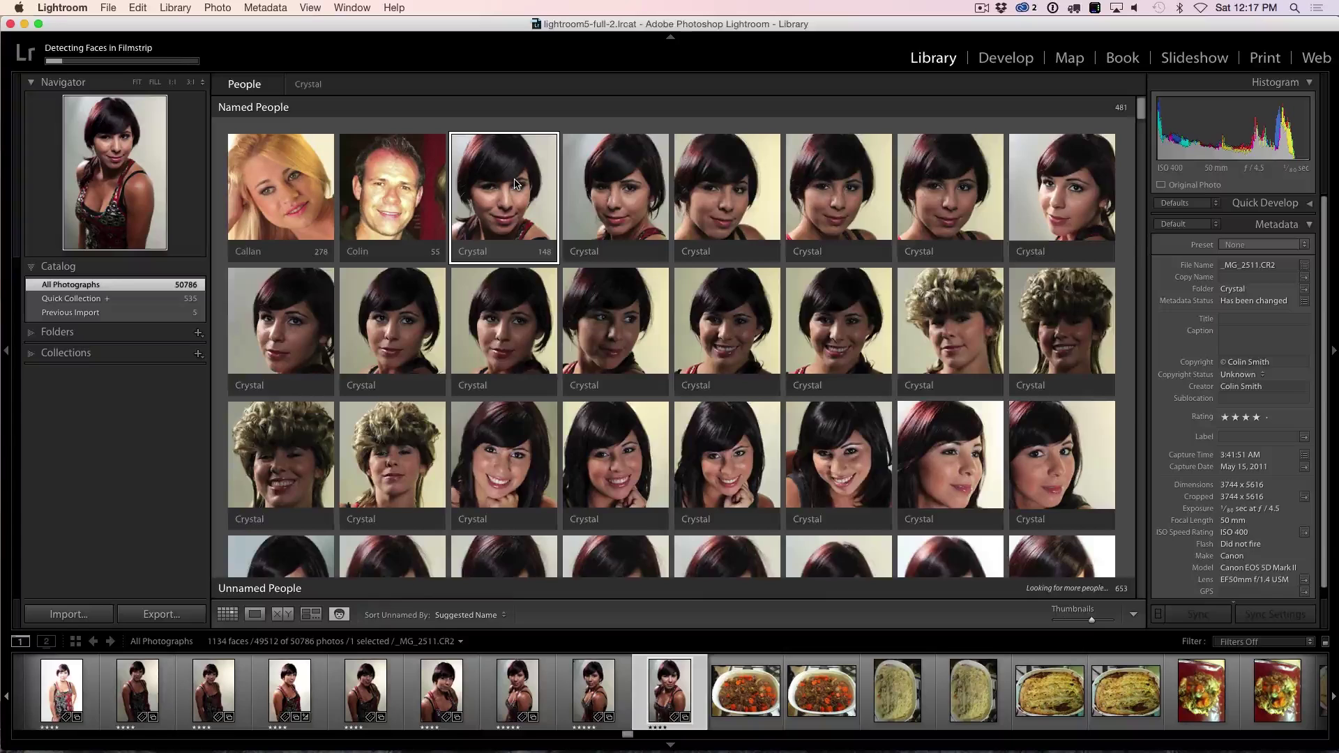
pyautogui.click(515, 184)
pyautogui.click(515, 183)
pyautogui.click(515, 183)
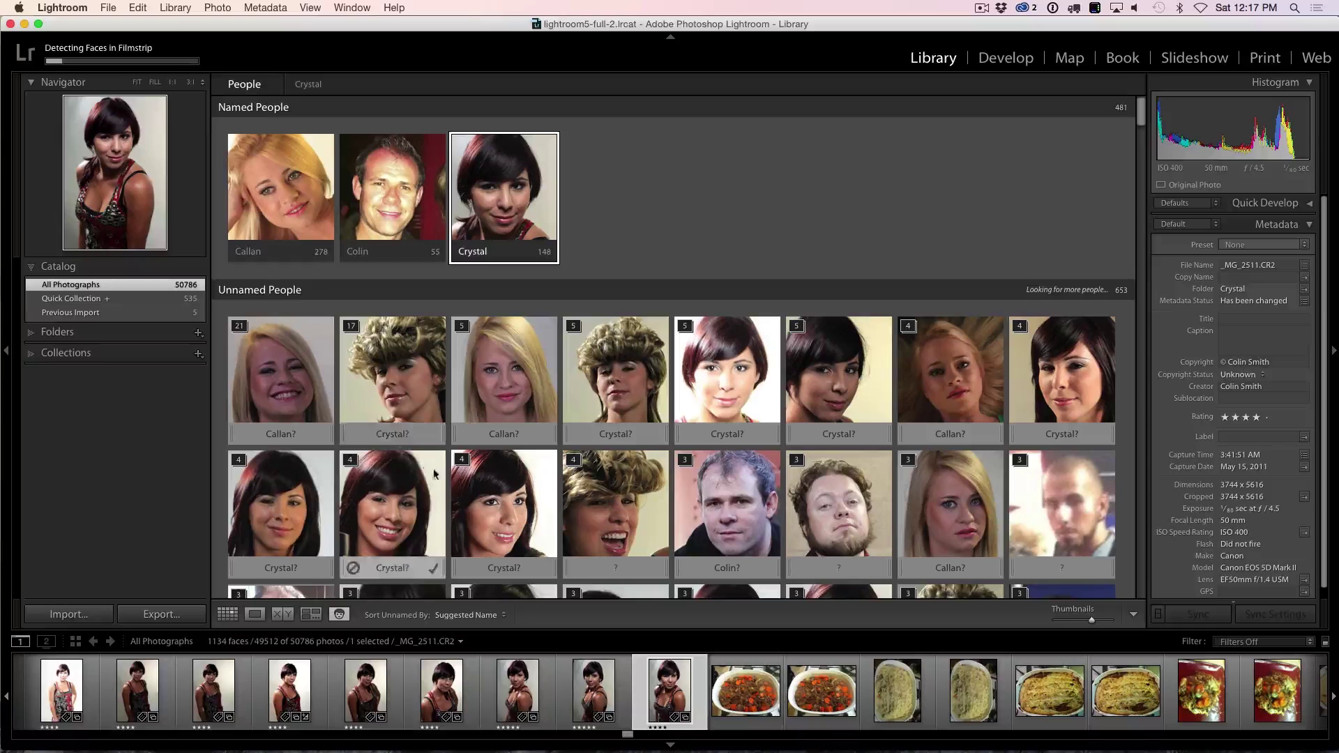
# Add the eight multi-face stacks suggested as the dark-haired woman, plus her unlabelled four-face stack in the furry hat, to her Named People stack
pyautogui.click(506, 486)
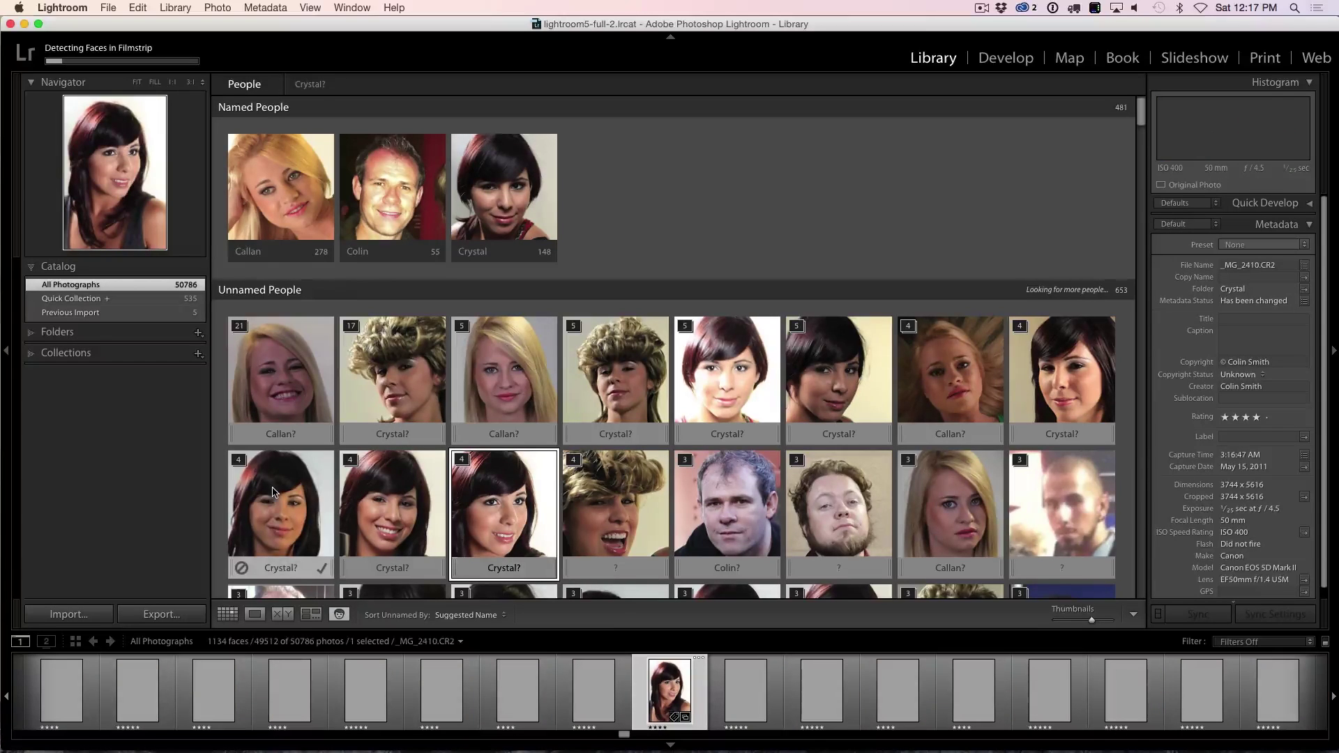
pyautogui.click(272, 491)
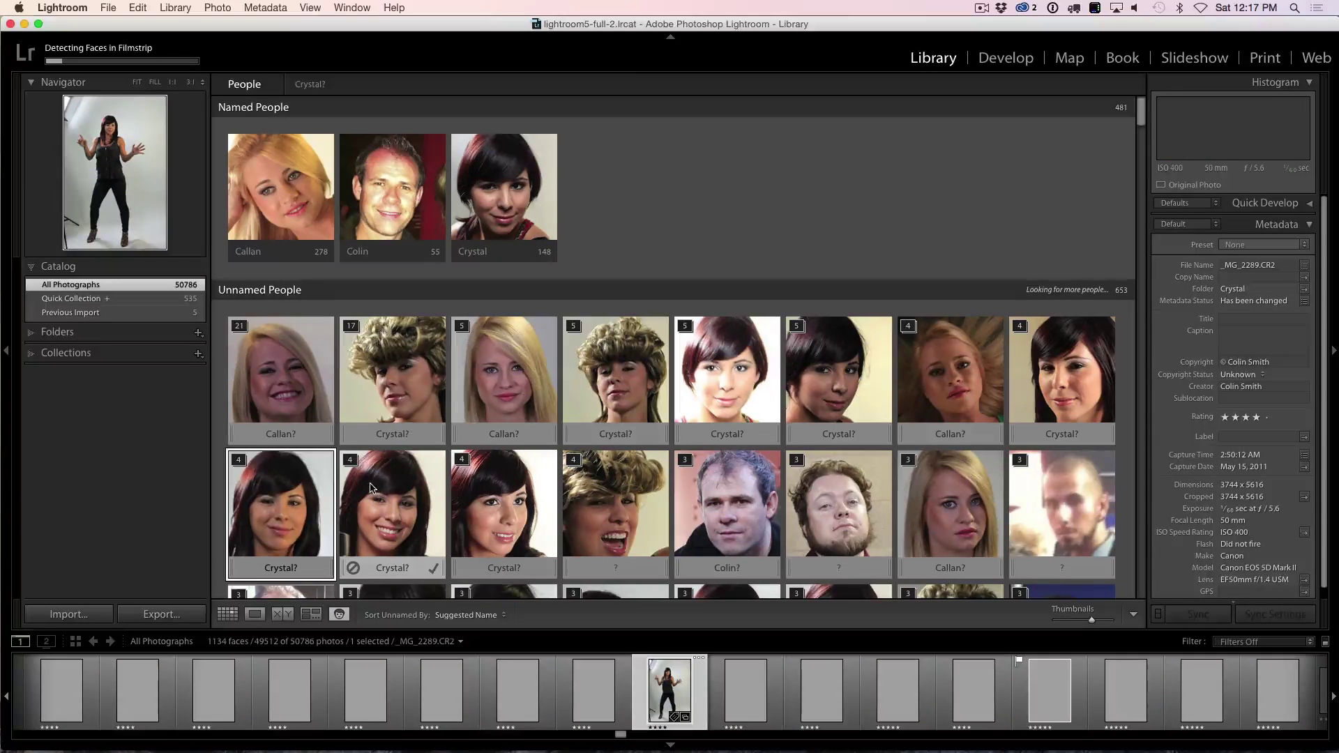
pyautogui.keyDown('super'); pyautogui.click(400, 472); pyautogui.keyUp('super')
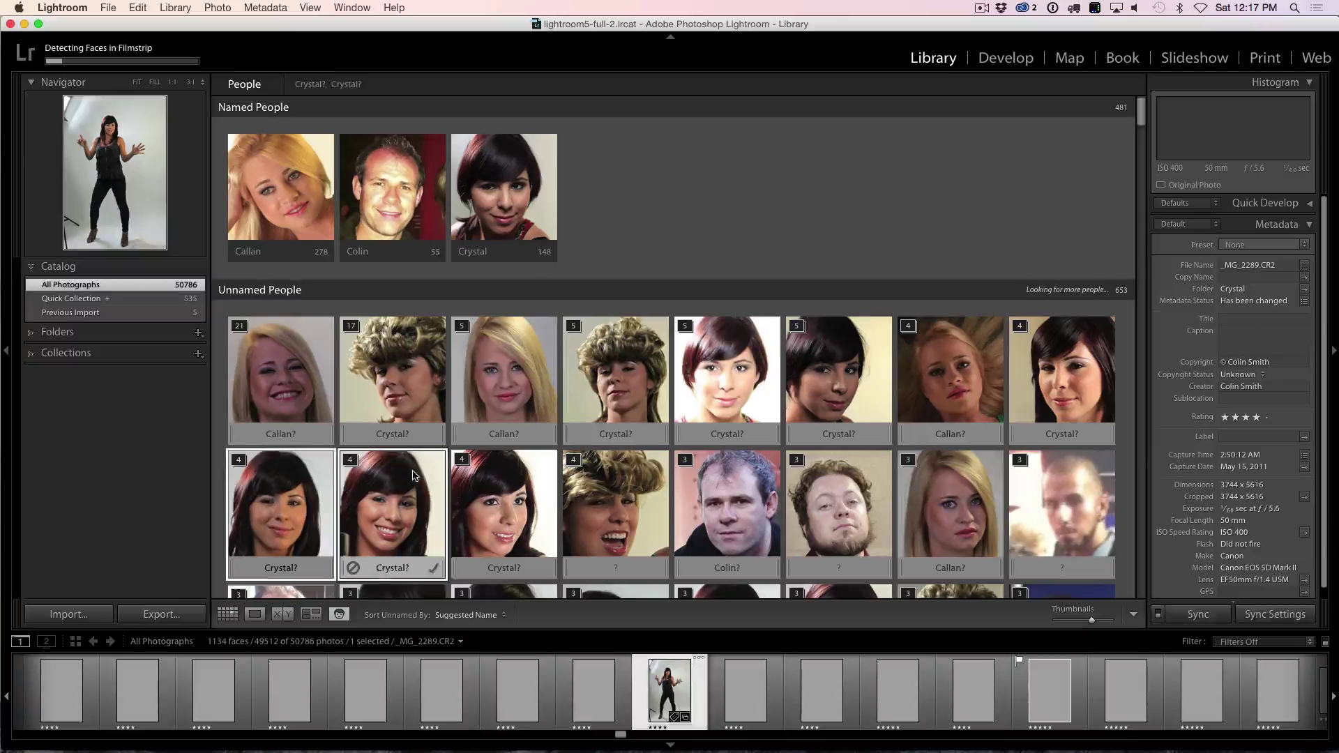
pyautogui.keyDown('super'); pyautogui.click(504, 488); pyautogui.keyUp('super')
pyautogui.keyDown('super'); pyautogui.click(409, 375); pyautogui.keyUp('super')
pyautogui.keyDown('super'); pyautogui.click(646, 368); pyautogui.keyUp('super')
pyautogui.keyDown('super'); pyautogui.click(721, 363); pyautogui.keyUp('super')
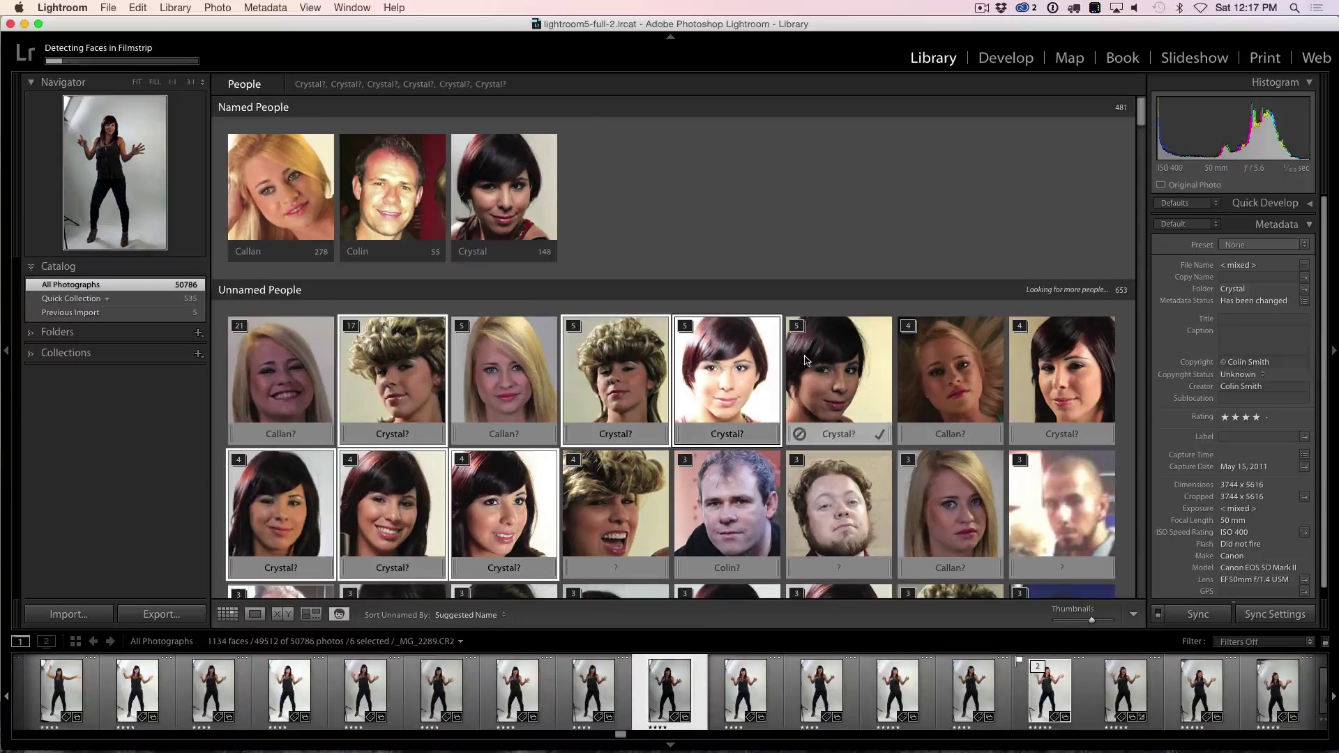
pyautogui.keyDown('super'); pyautogui.click(813, 361); pyautogui.keyUp('super')
pyautogui.keyDown('super'); pyautogui.click(1054, 354); pyautogui.keyUp('super')
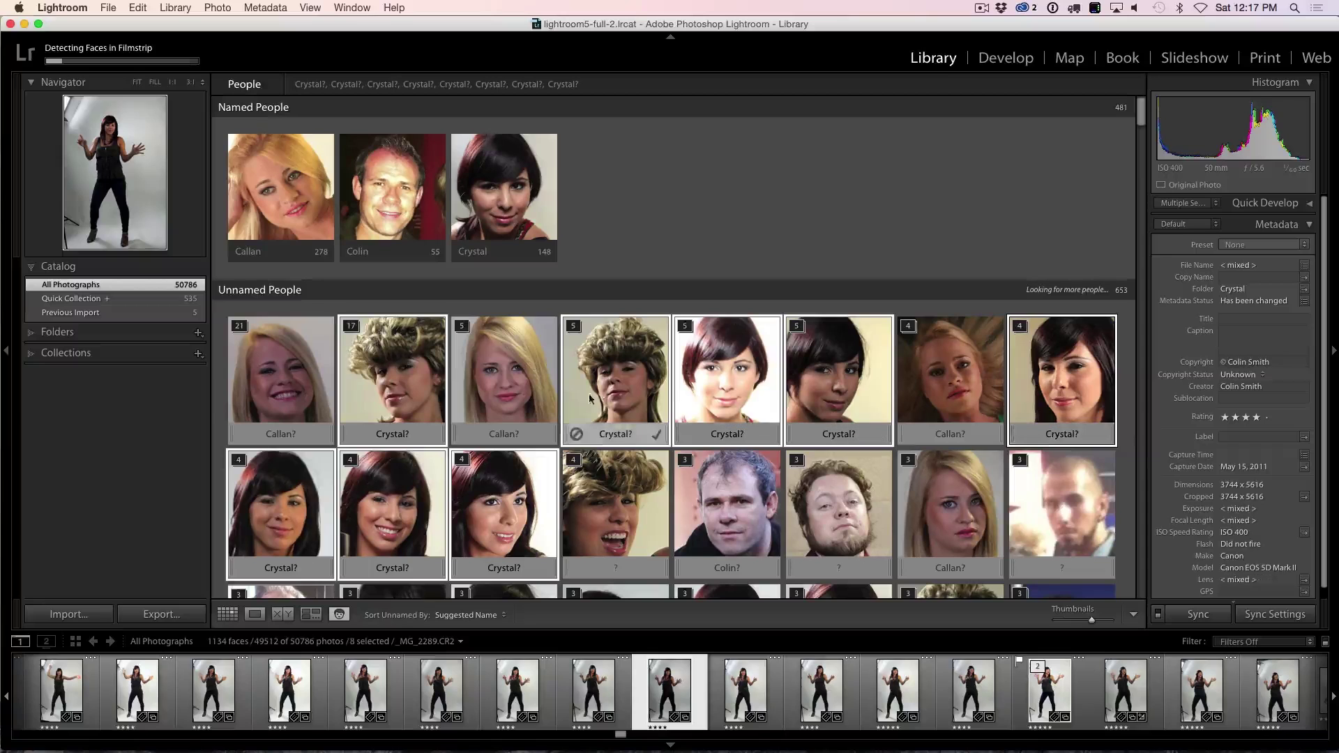
pyautogui.keyDown('super'); pyautogui.click(629, 517); pyautogui.keyUp('super')
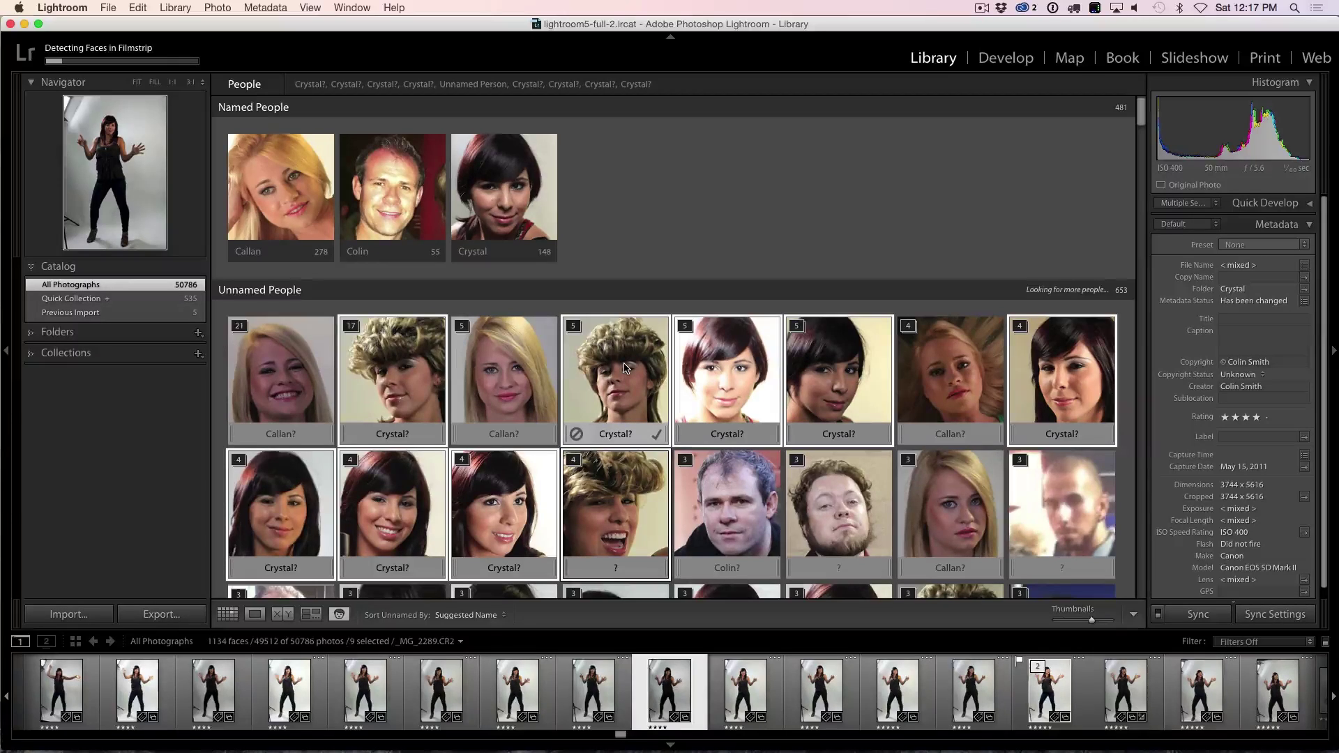
pyautogui.moveTo(626, 367); pyautogui.dragTo(505, 185)
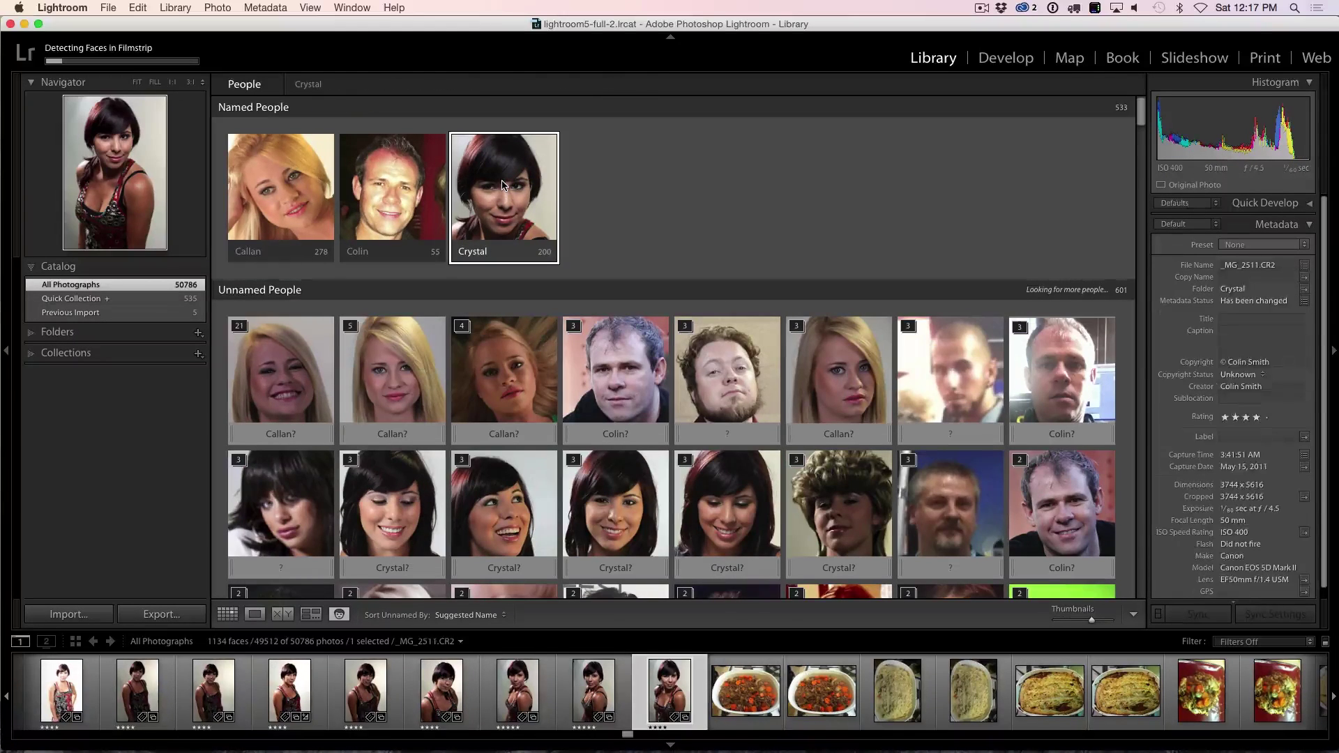
# Add the four adjacent three-face stacks suggested as the dark-haired woman to her Named People stack, leaving out the neighbouring unlabelled stack
pyautogui.click(726, 513)
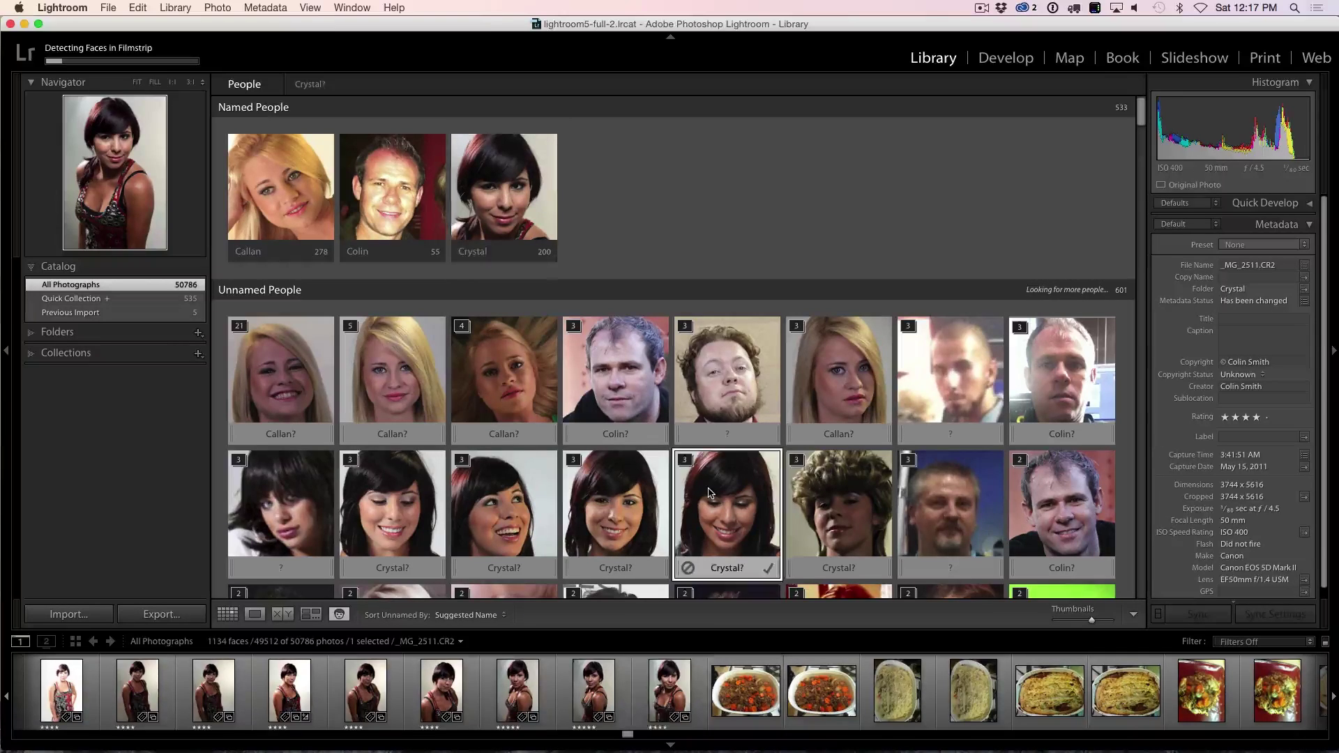
pyautogui.keyDown('shift'); pyautogui.click(296, 501); pyautogui.keyUp('shift')
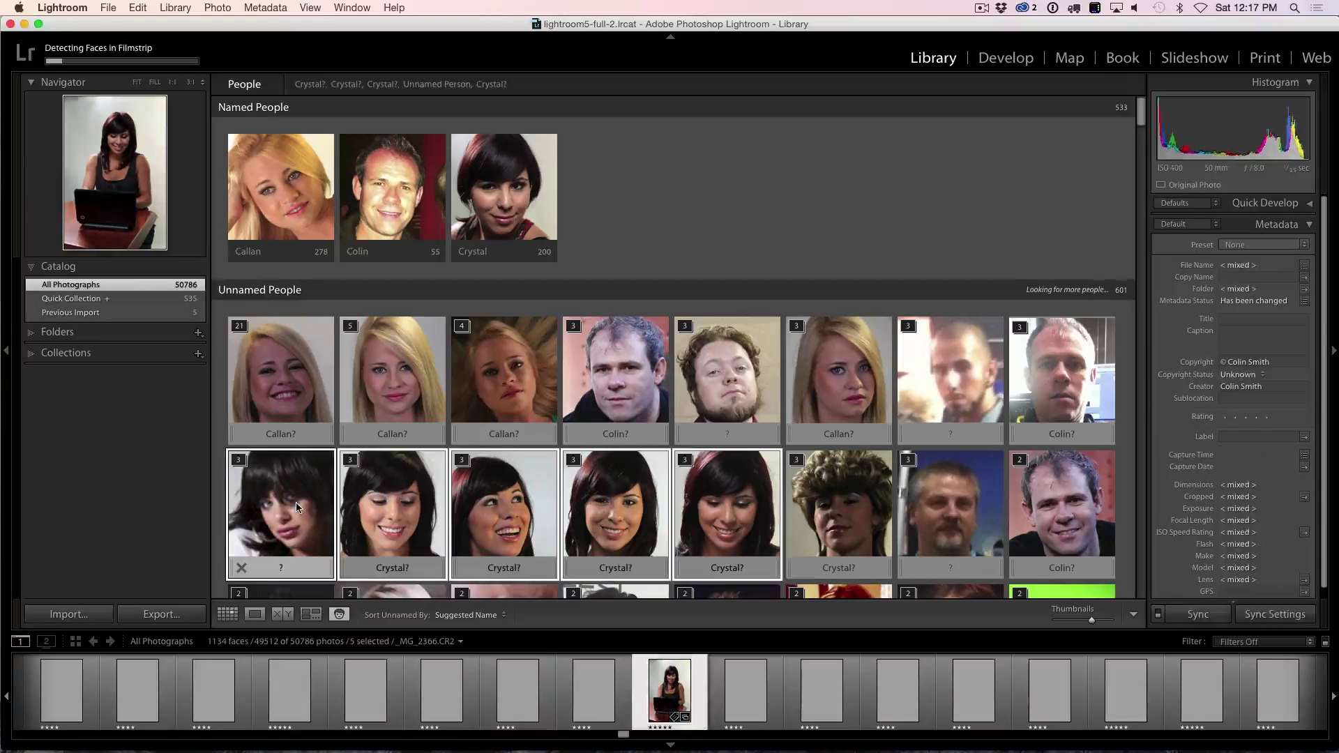
pyautogui.keyDown('super'); pyautogui.click(291, 500); pyautogui.keyUp('super')
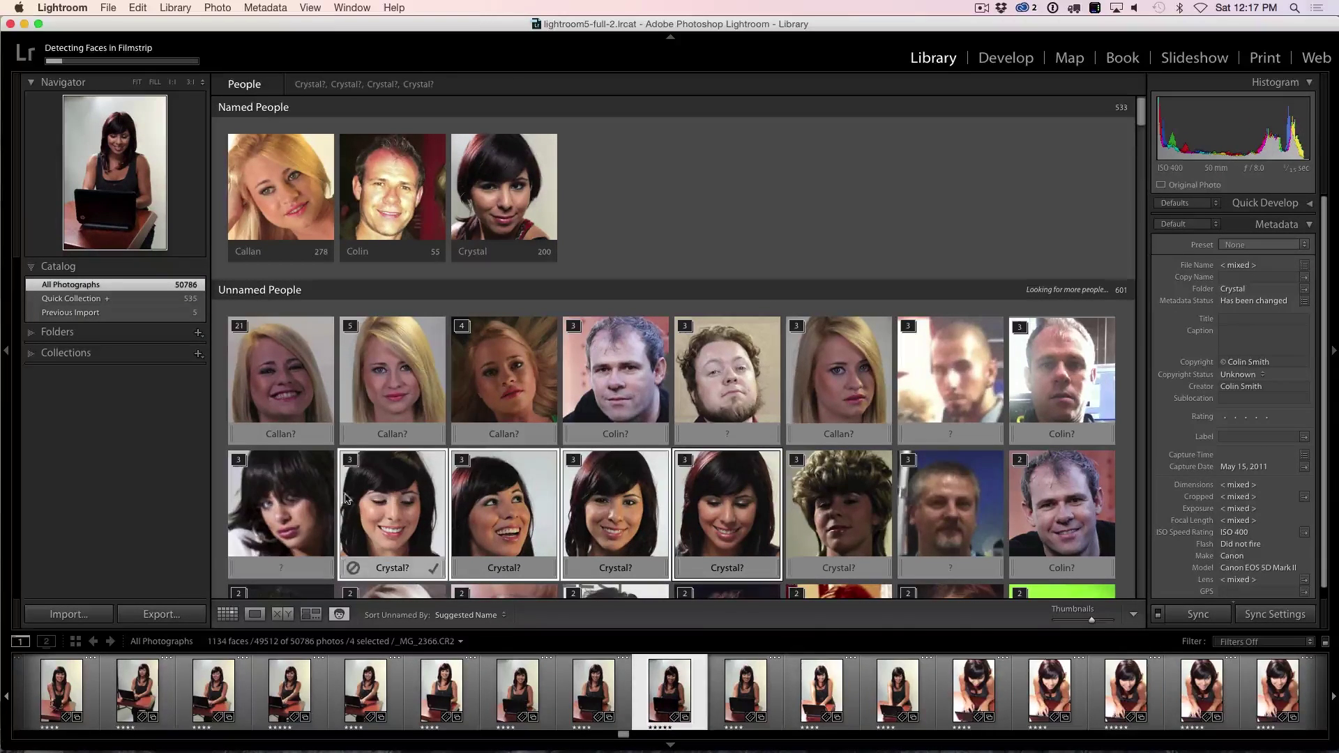
pyautogui.moveTo(438, 396); pyautogui.dragTo(520, 191)
pyautogui.click(520, 191)
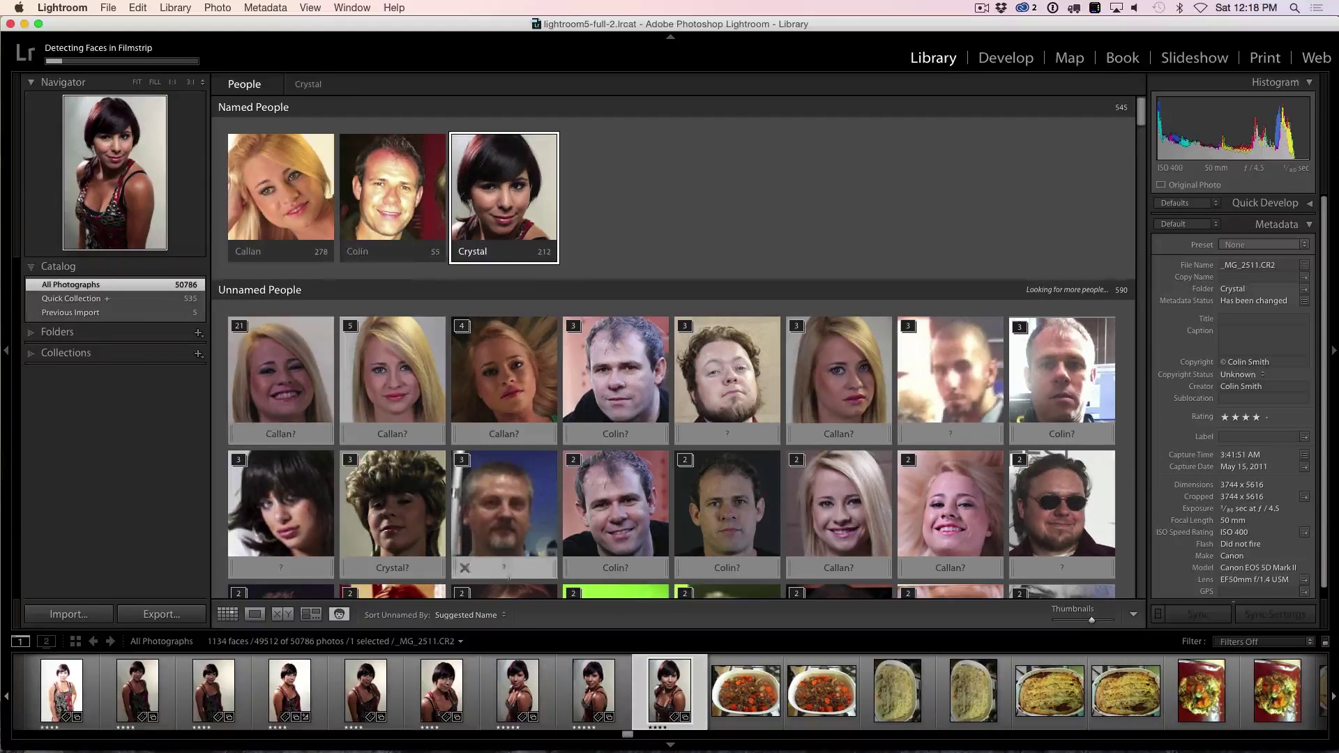
# Re-sort the unnamed faces by Suggested Name and add the six multi-face stacks of the blonde woman to her Named People stack
pyautogui.click(472, 616)
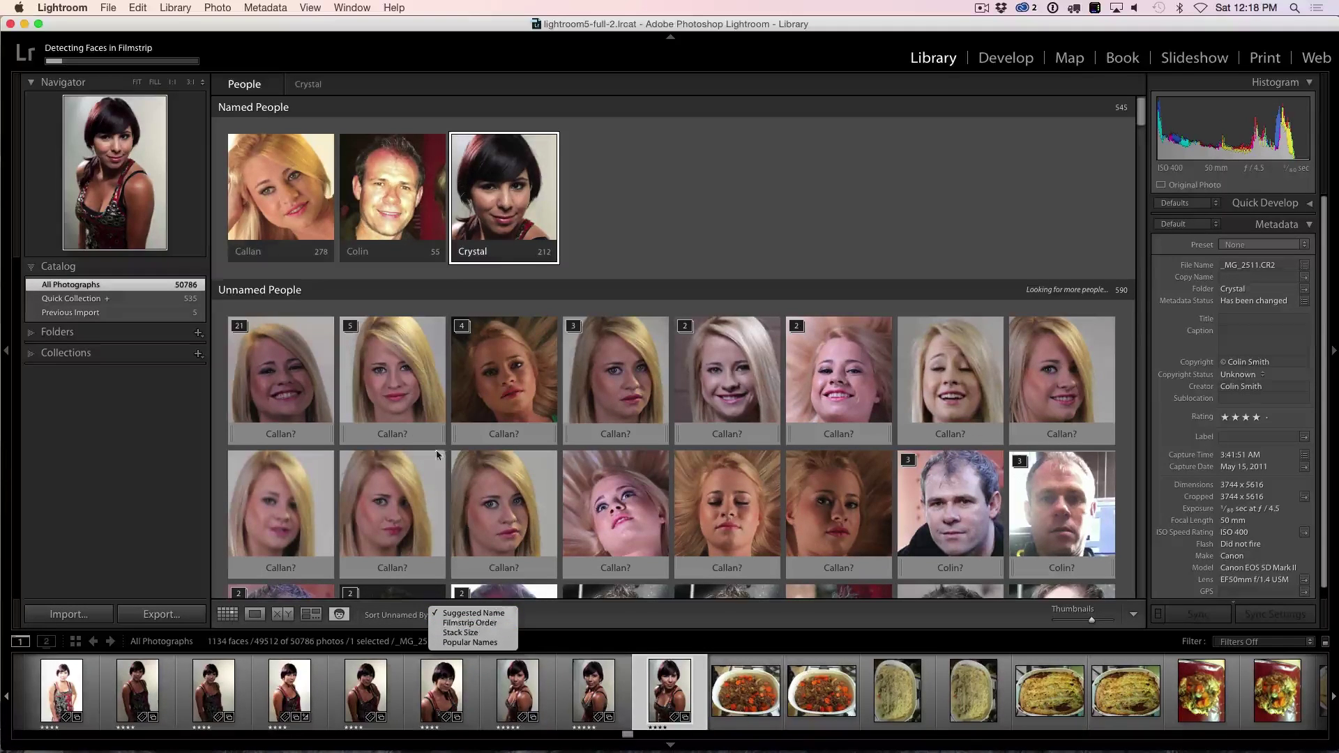
pyautogui.click(726, 165)
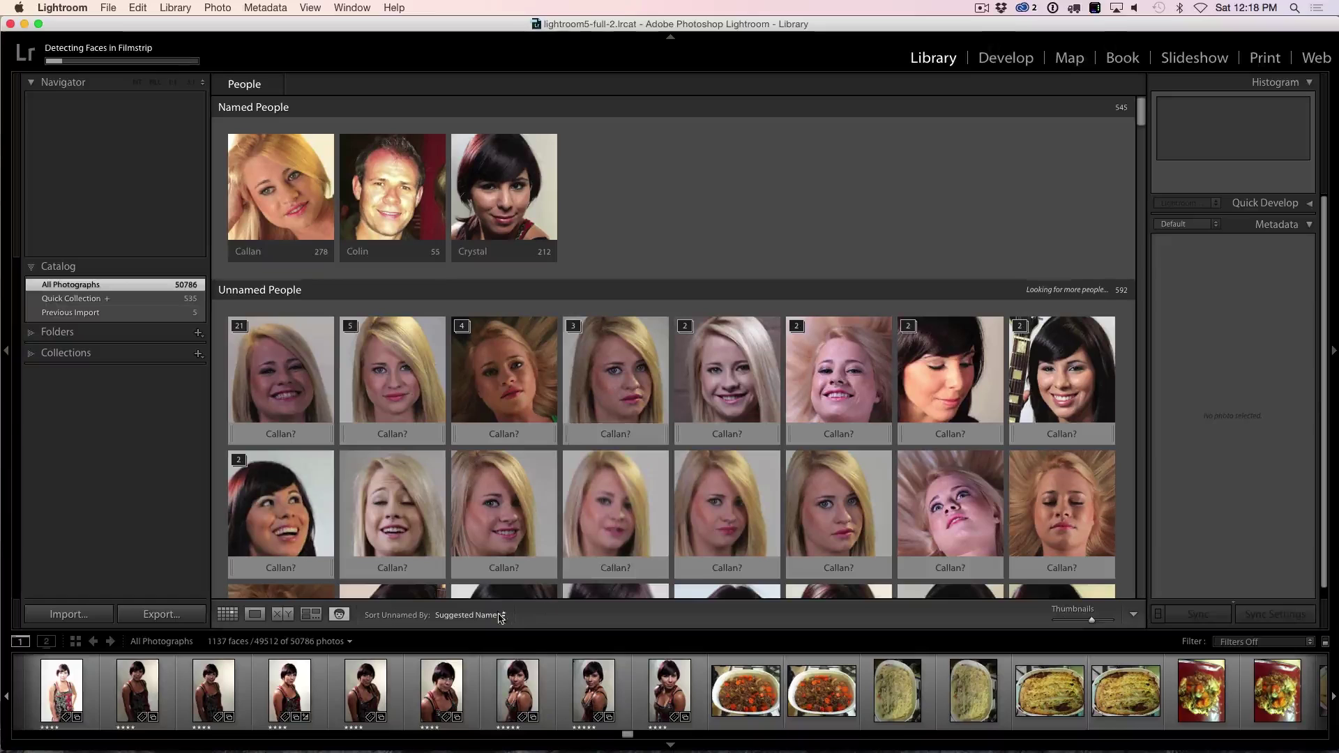
pyautogui.click(309, 383)
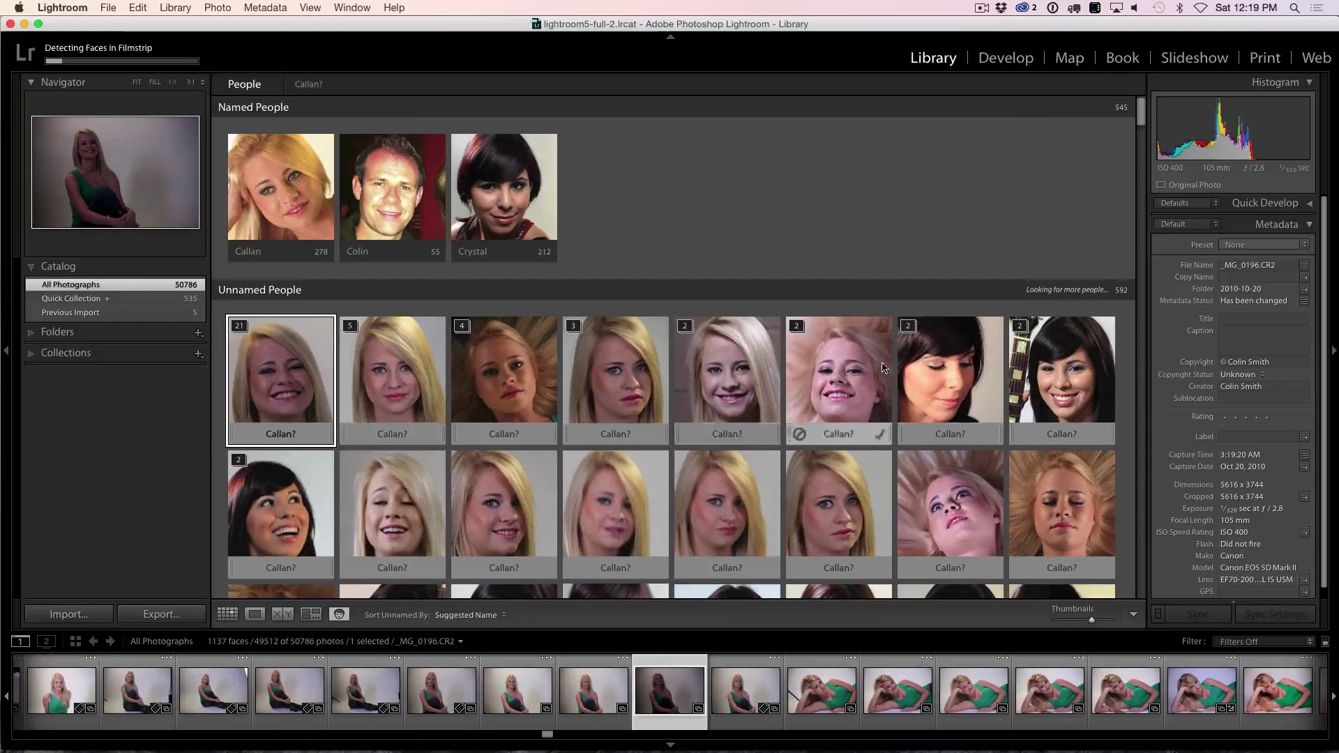
pyautogui.keyDown('shift'); pyautogui.click(850, 358); pyautogui.keyUp('shift')
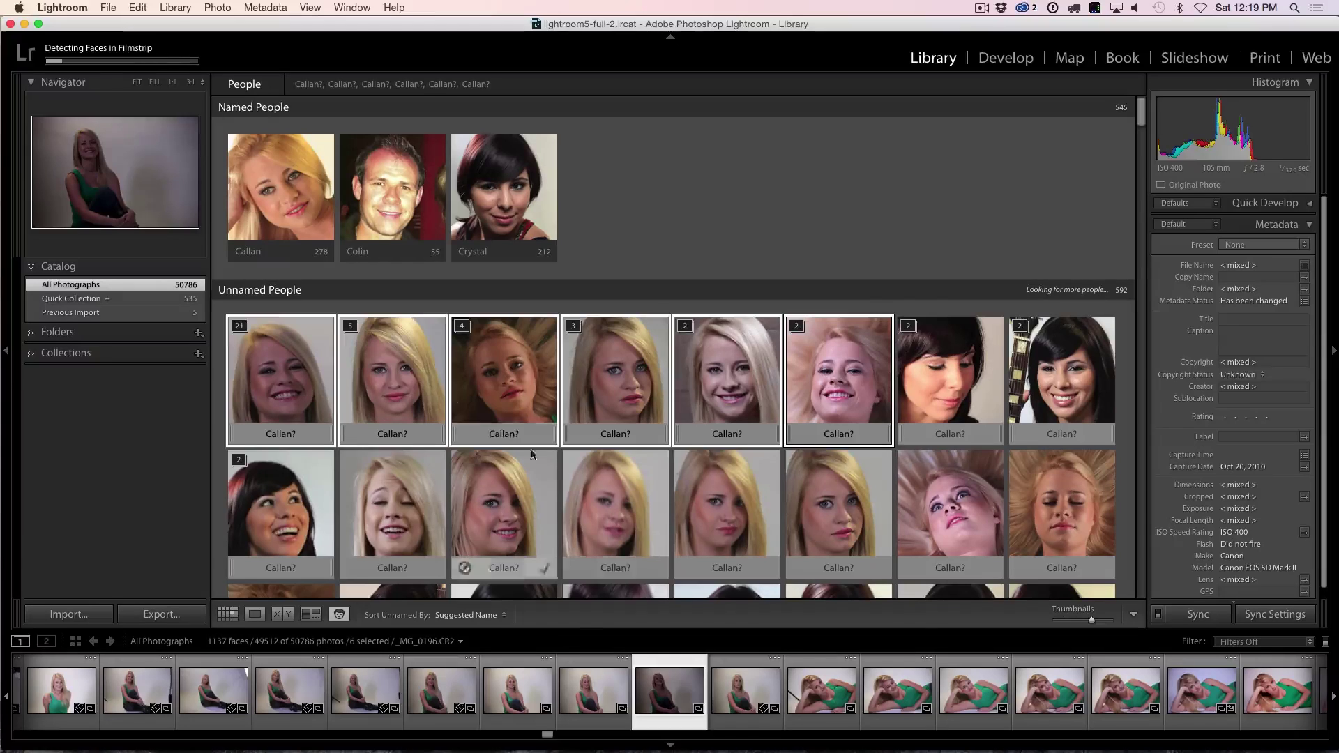
pyautogui.moveTo(513, 343); pyautogui.dragTo(284, 207)
pyautogui.click(284, 207)
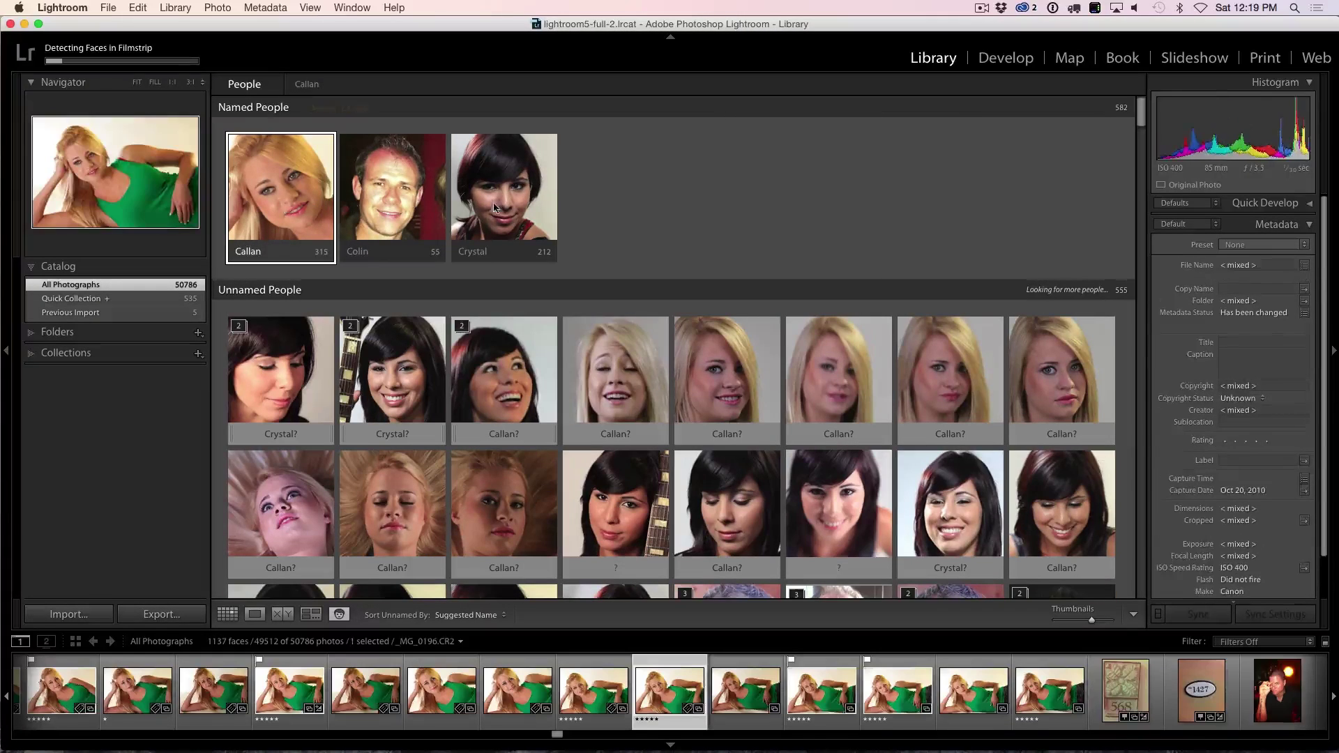
# Sort the unnamed faces by Stack Size, switch the order to Popular Names, and look through the regrouped faces
pyautogui.click(482, 616)
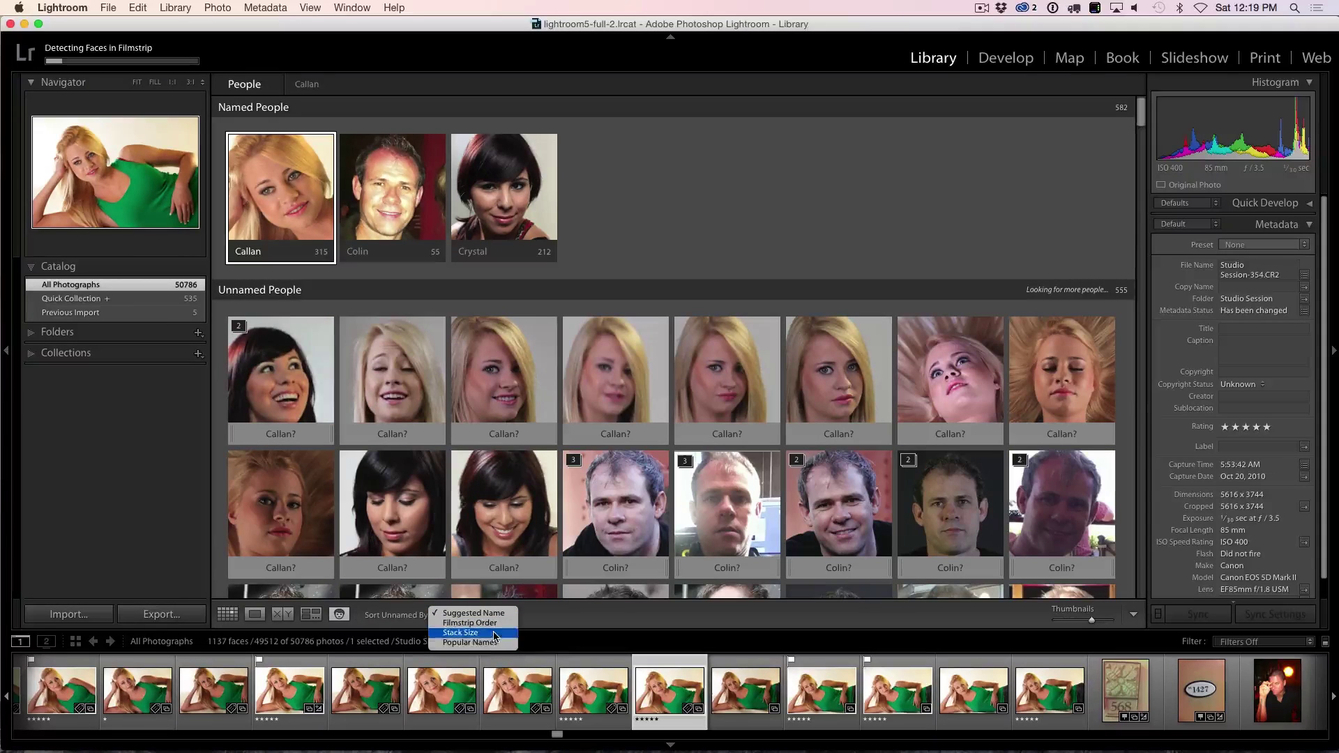
pyautogui.click(491, 633)
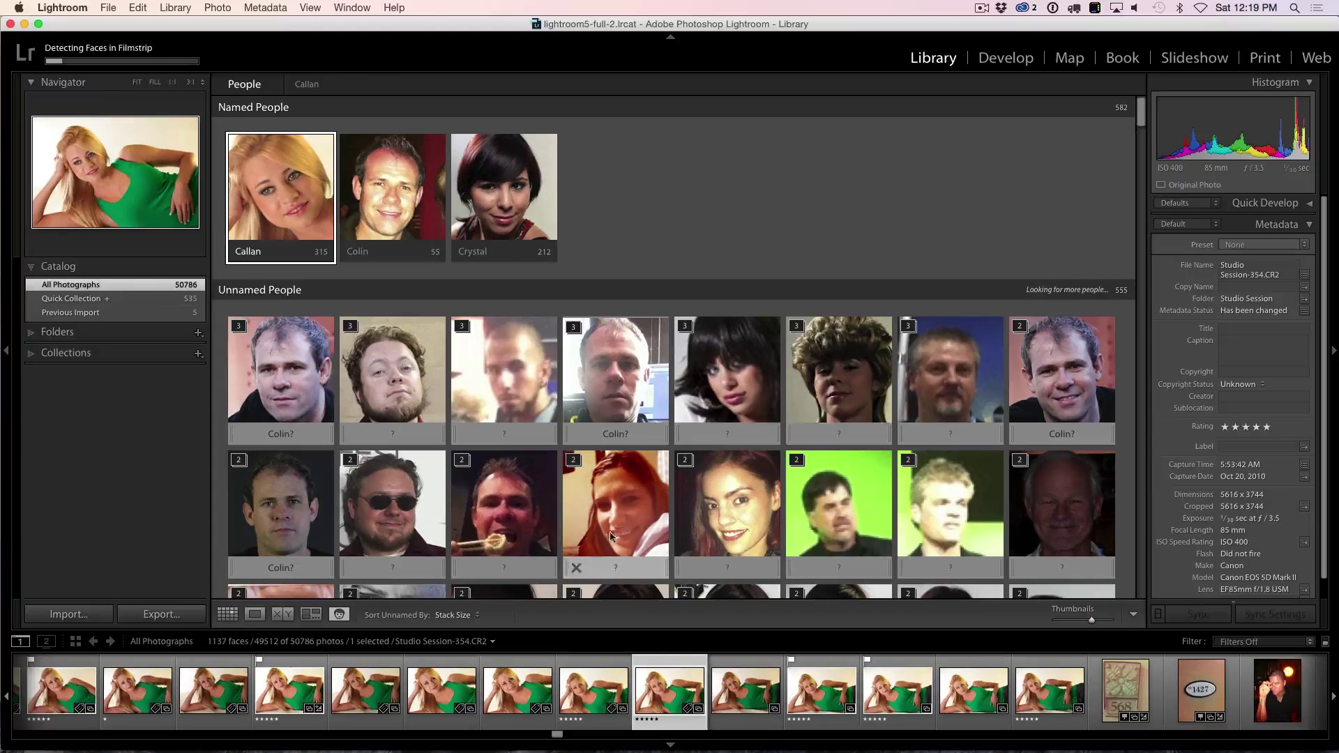
pyautogui.click(471, 617)
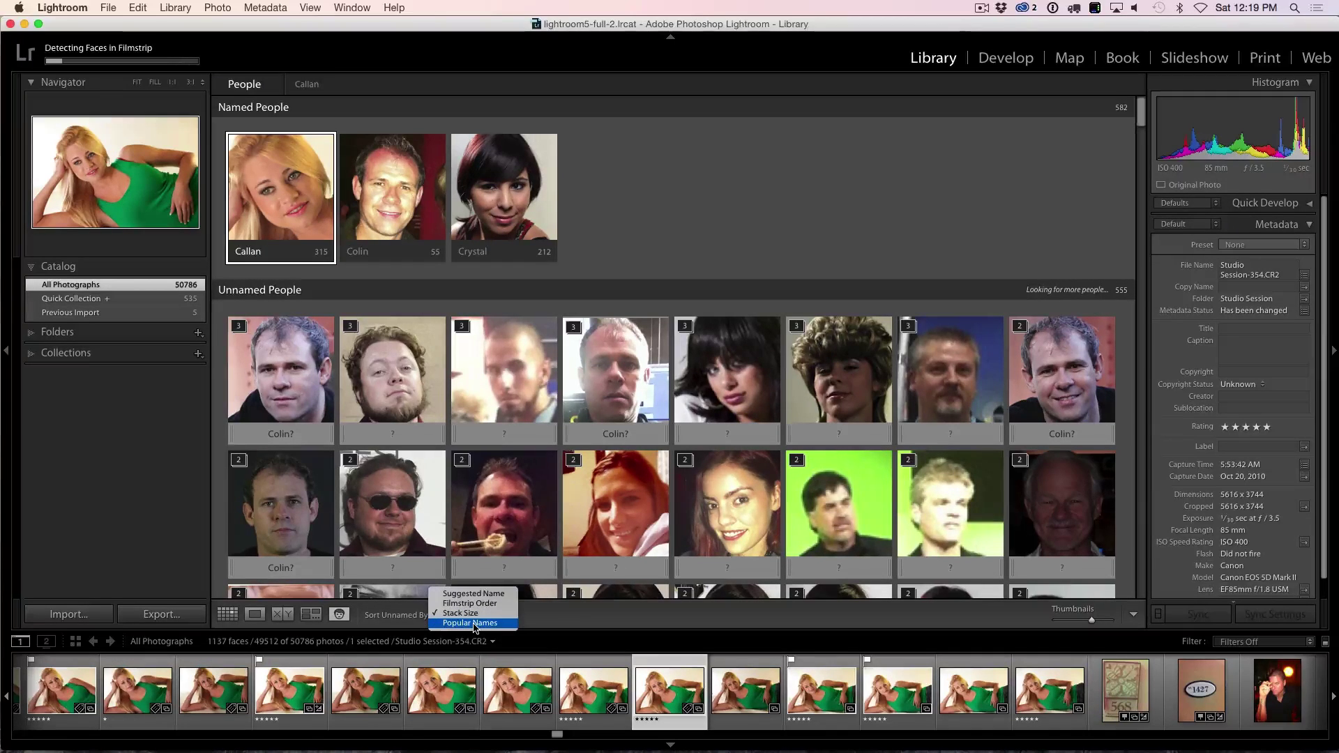
pyautogui.click(474, 623)
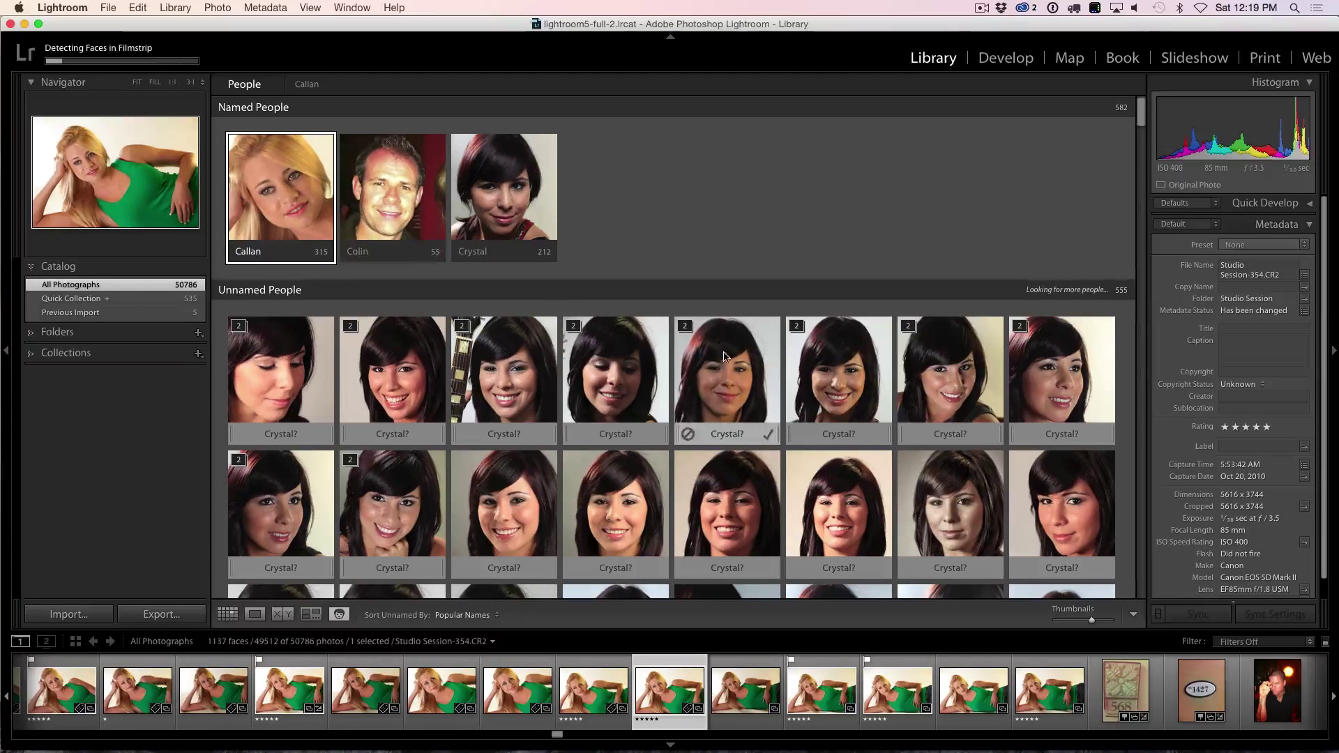
pyautogui.scroll(-6, 797, 360)
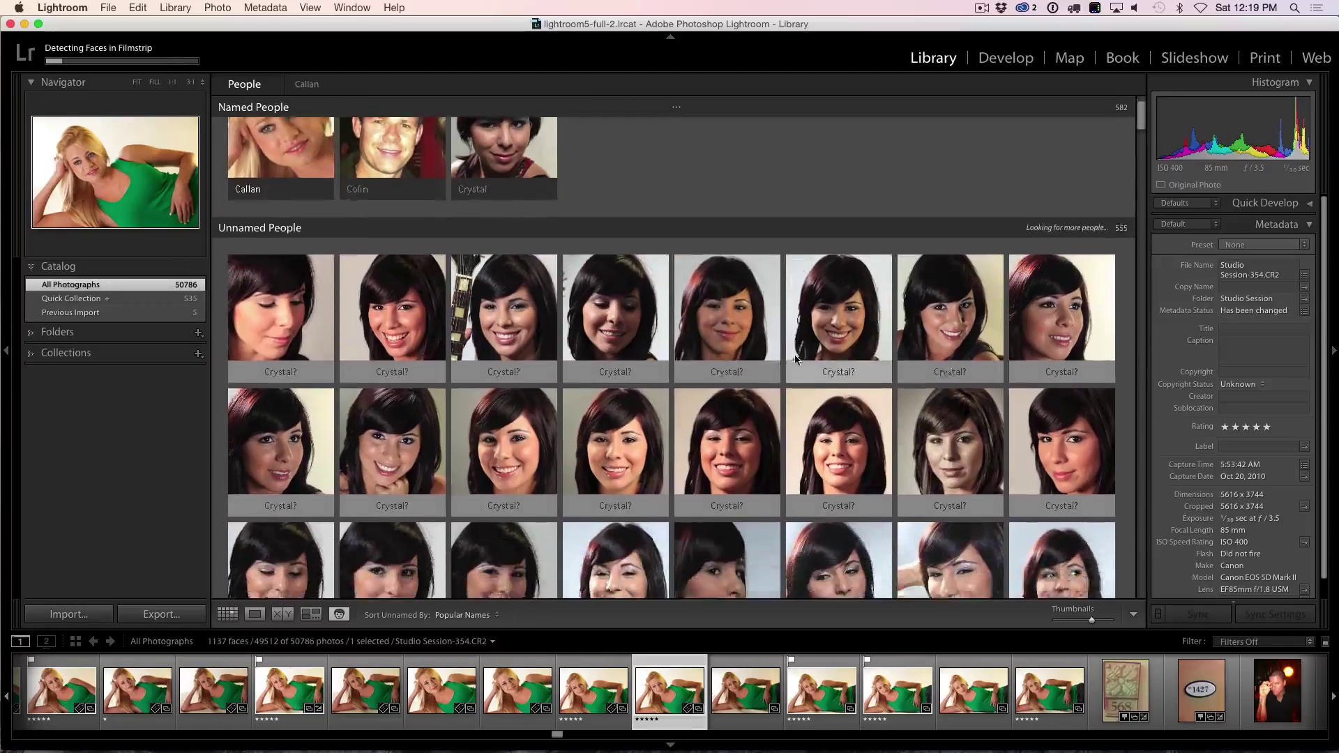
pyautogui.scroll(-4, 797, 360)
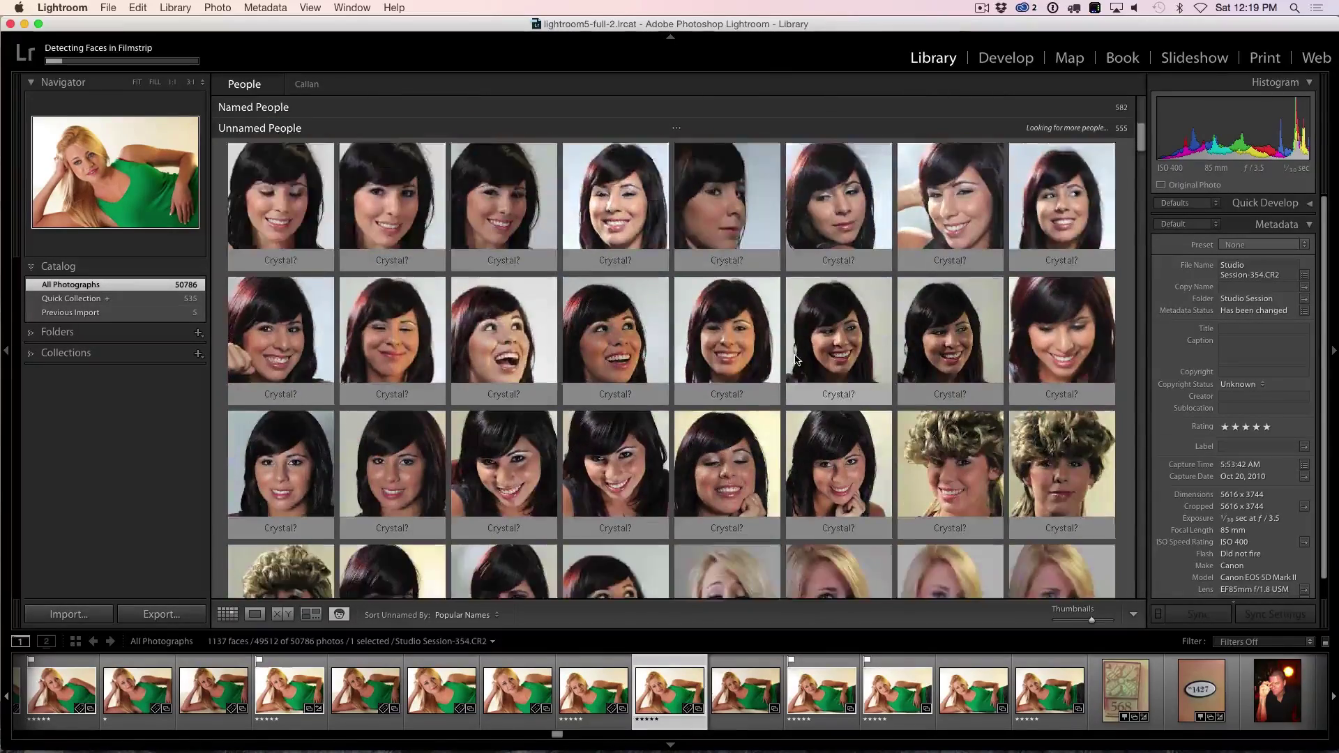
pyautogui.scroll(-2, 797, 360)
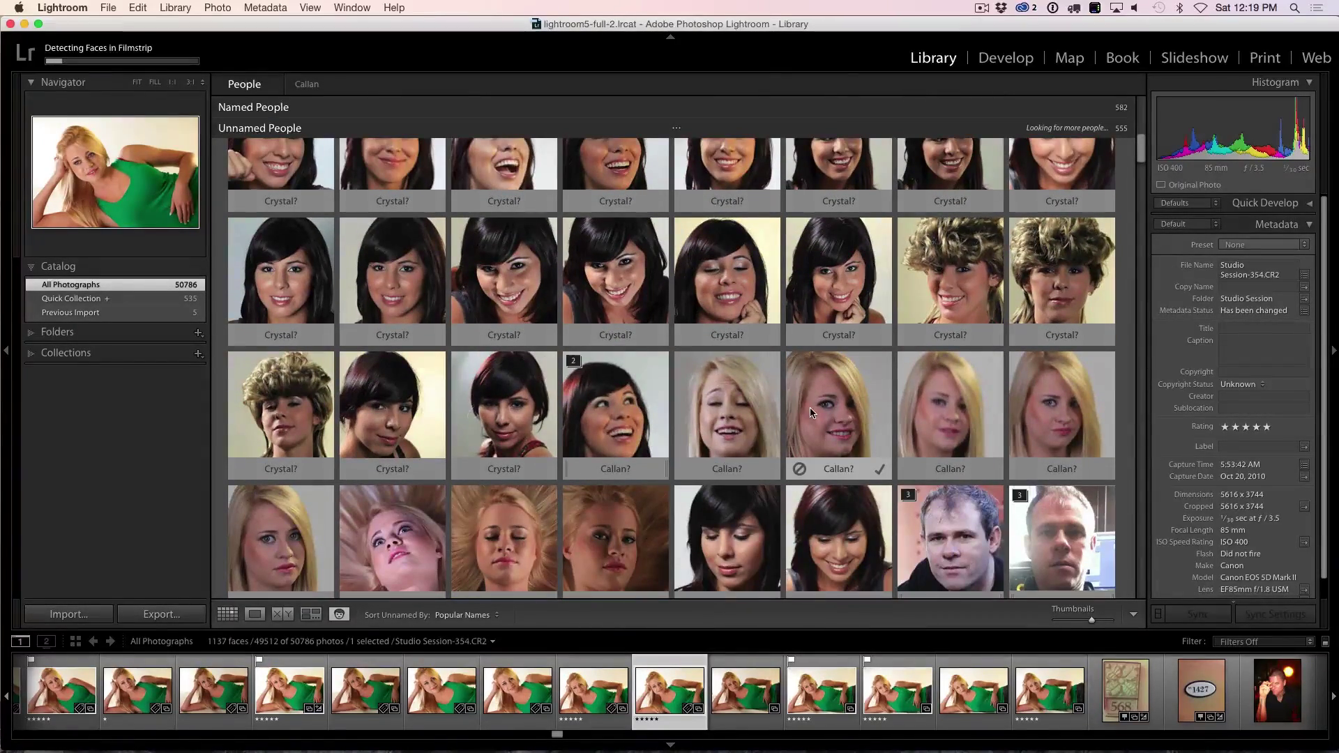
# Sort the unnamed faces by Suggested Name
pyautogui.scroll(10, 459, 308)
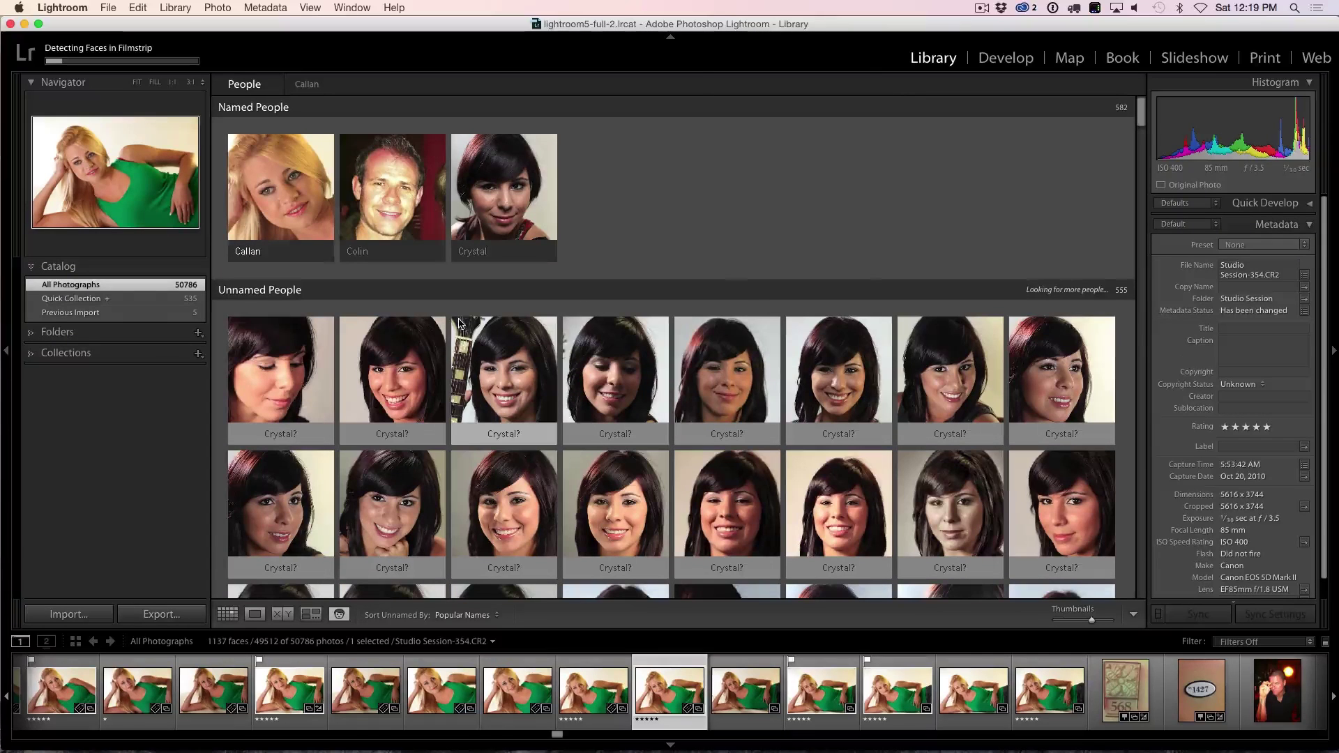
pyautogui.click(467, 614)
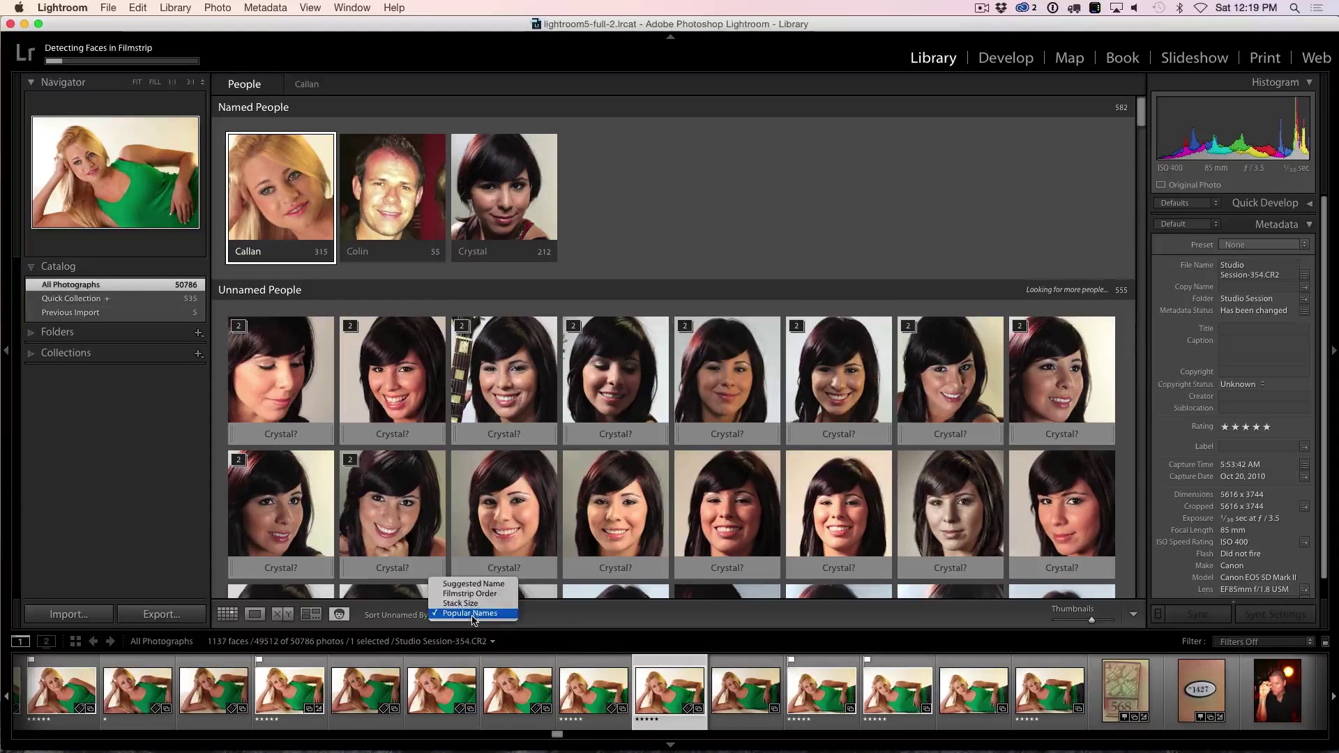
pyautogui.click(478, 584)
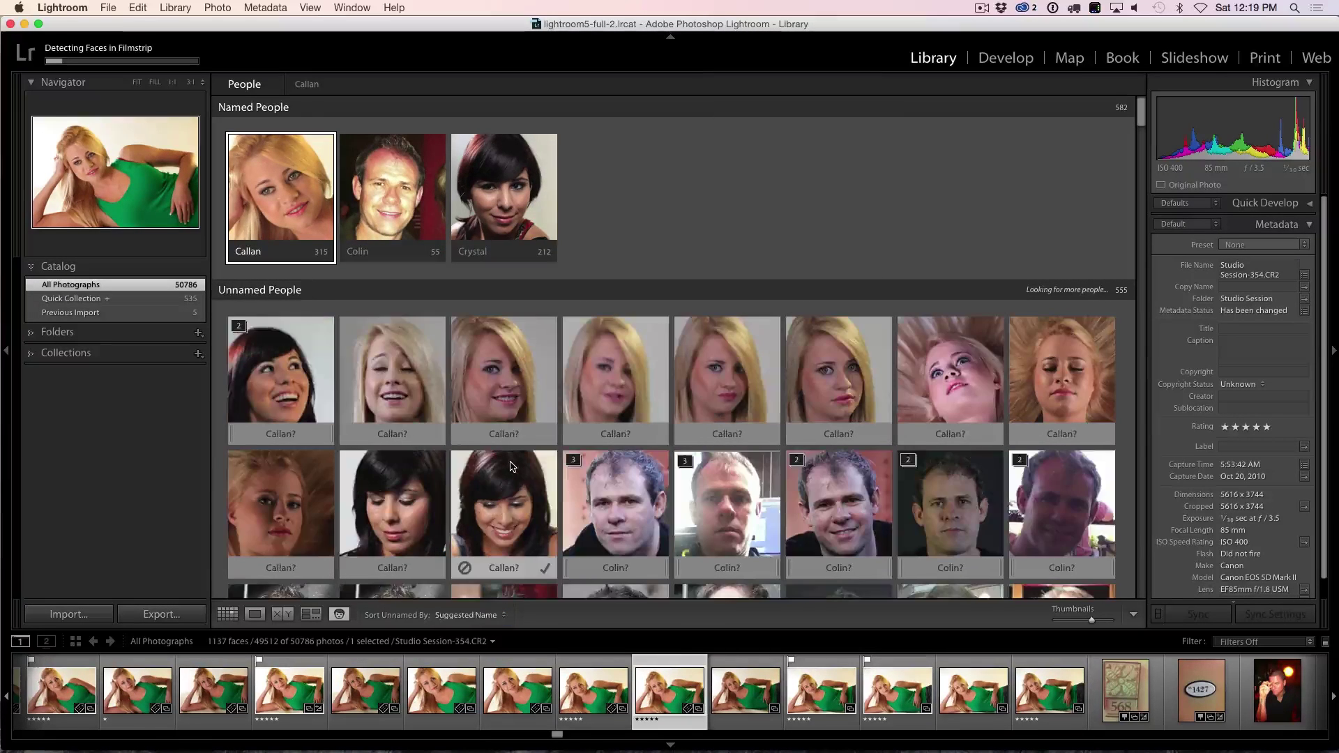
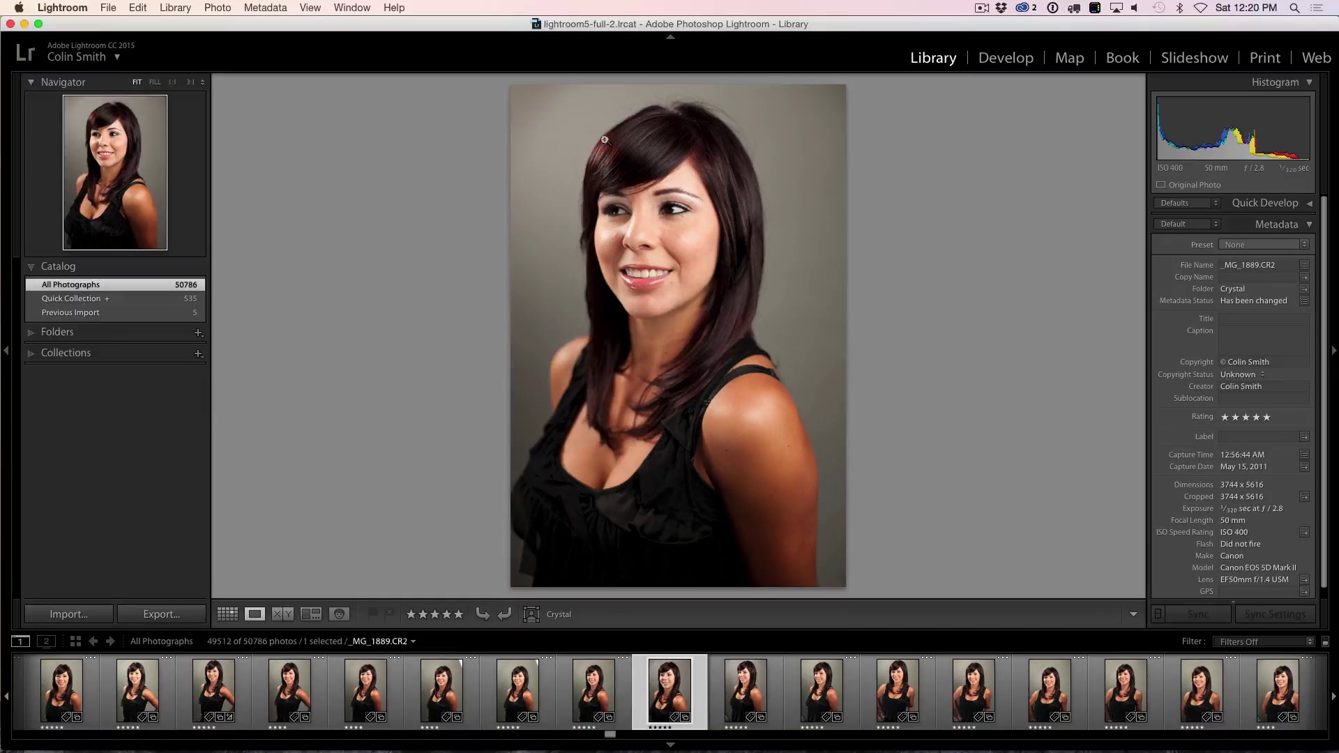
# Display the detected face region on the dark-haired woman's portrait, clear its assigned name and delete the region
pyautogui.click(531, 615)
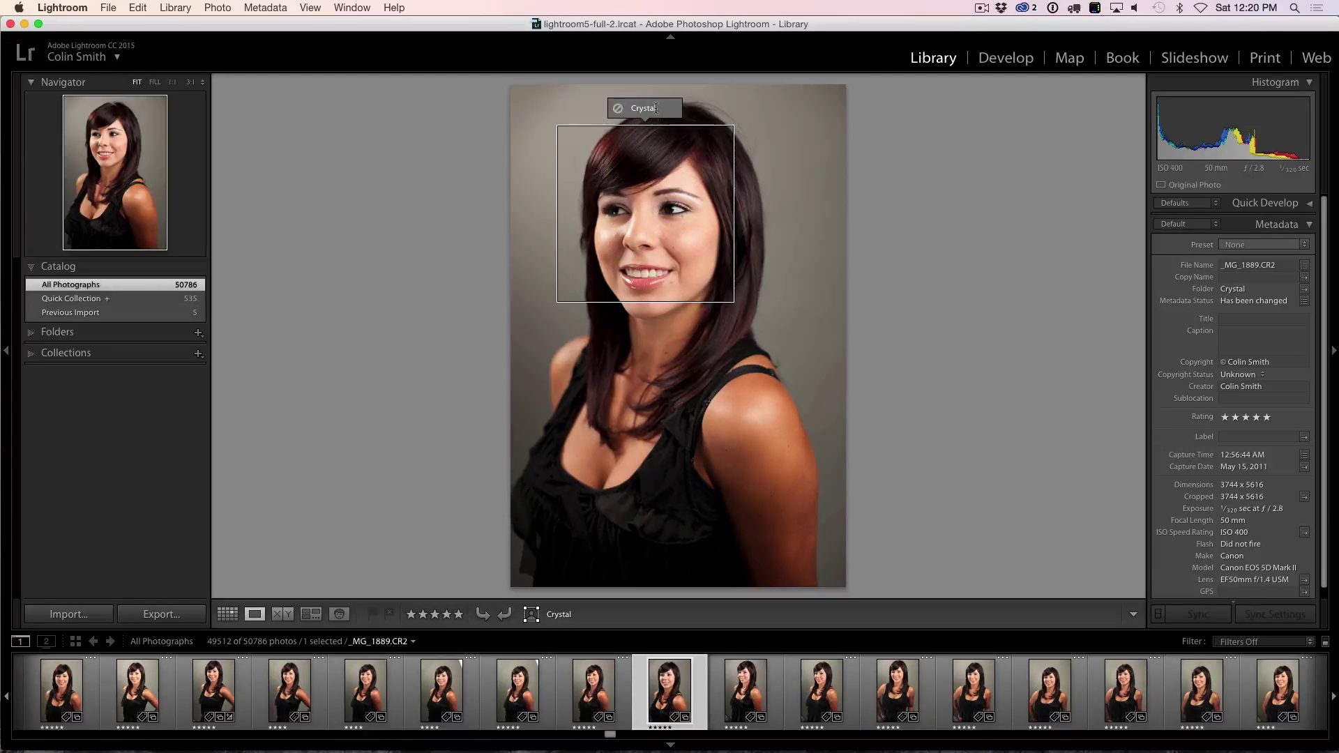
pyautogui.click(612, 108)
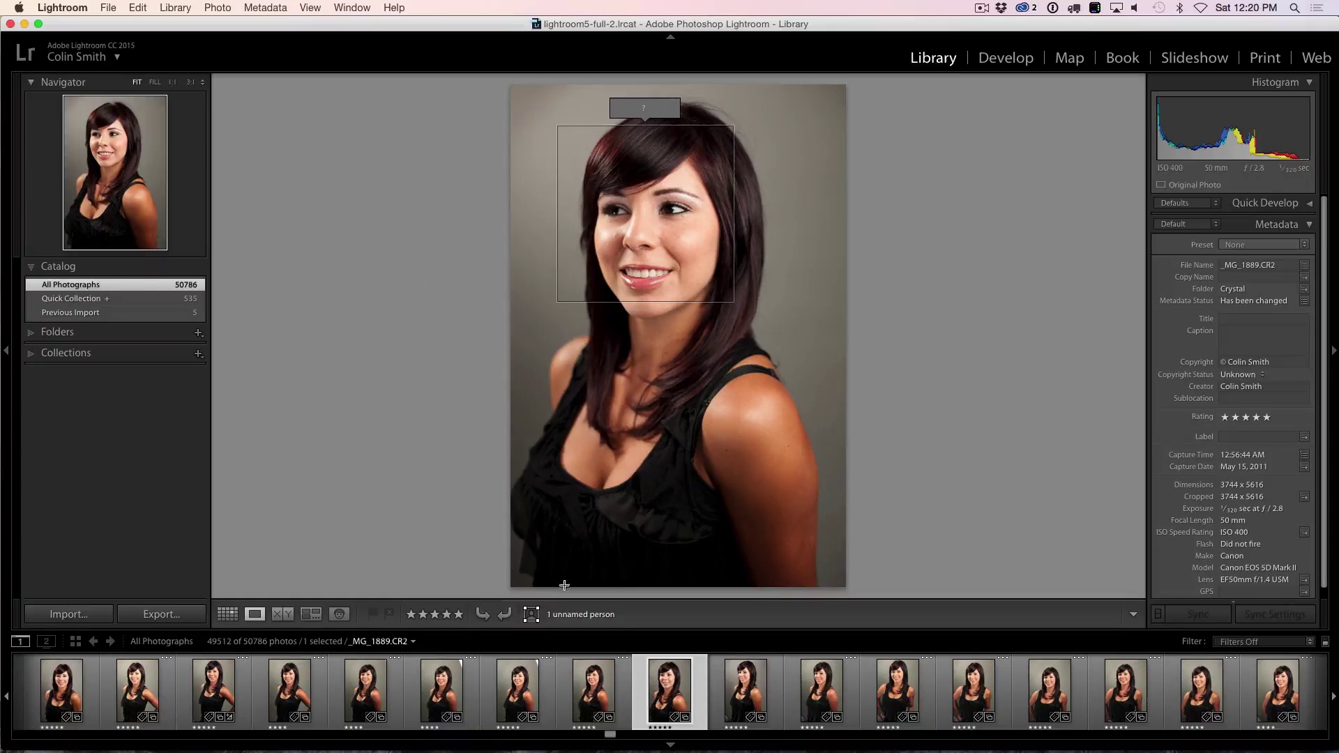
pyautogui.click(531, 614)
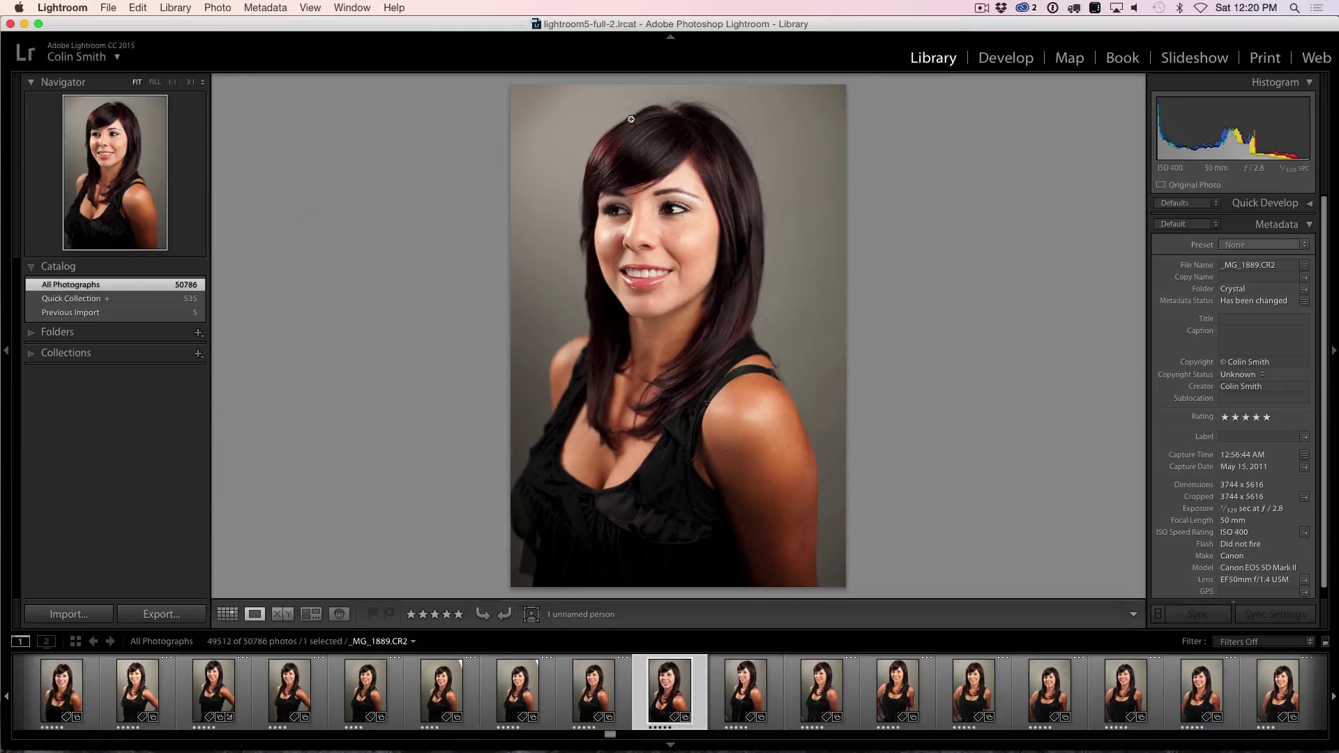
pyautogui.click(531, 615)
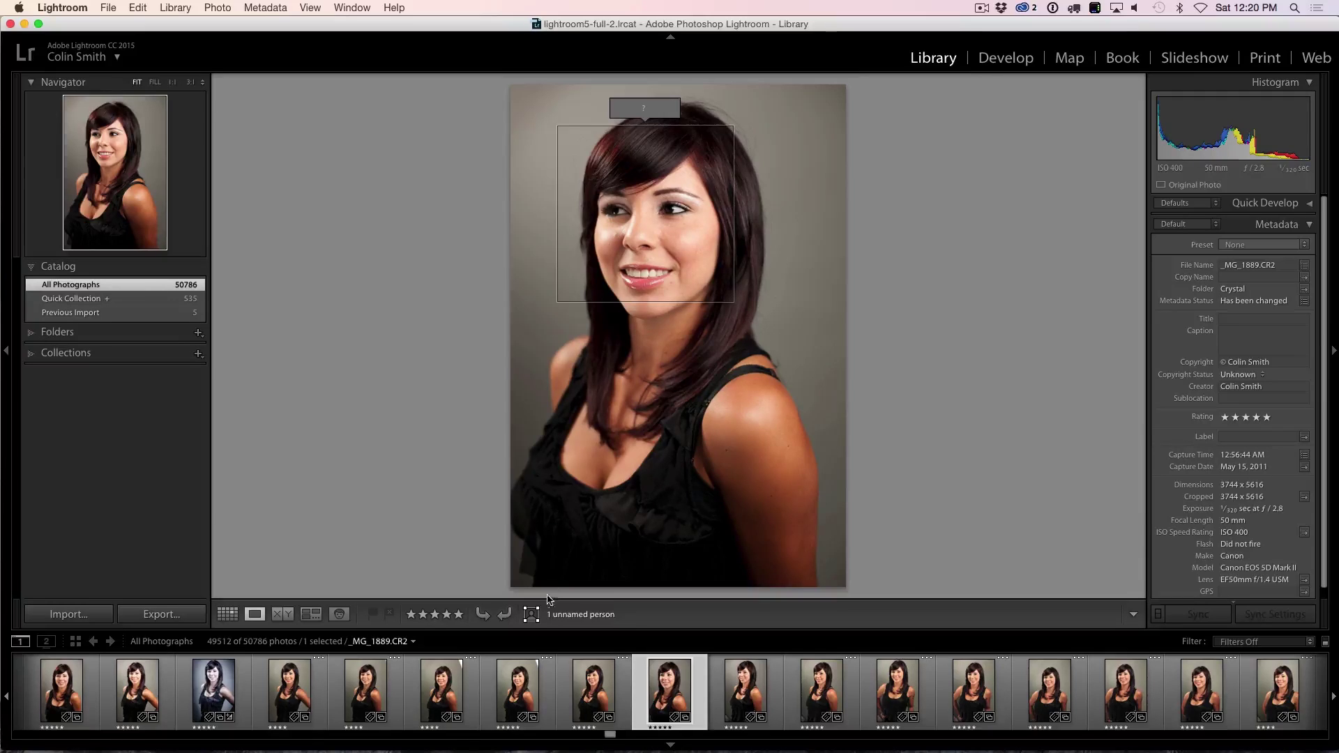
pyautogui.click(697, 125)
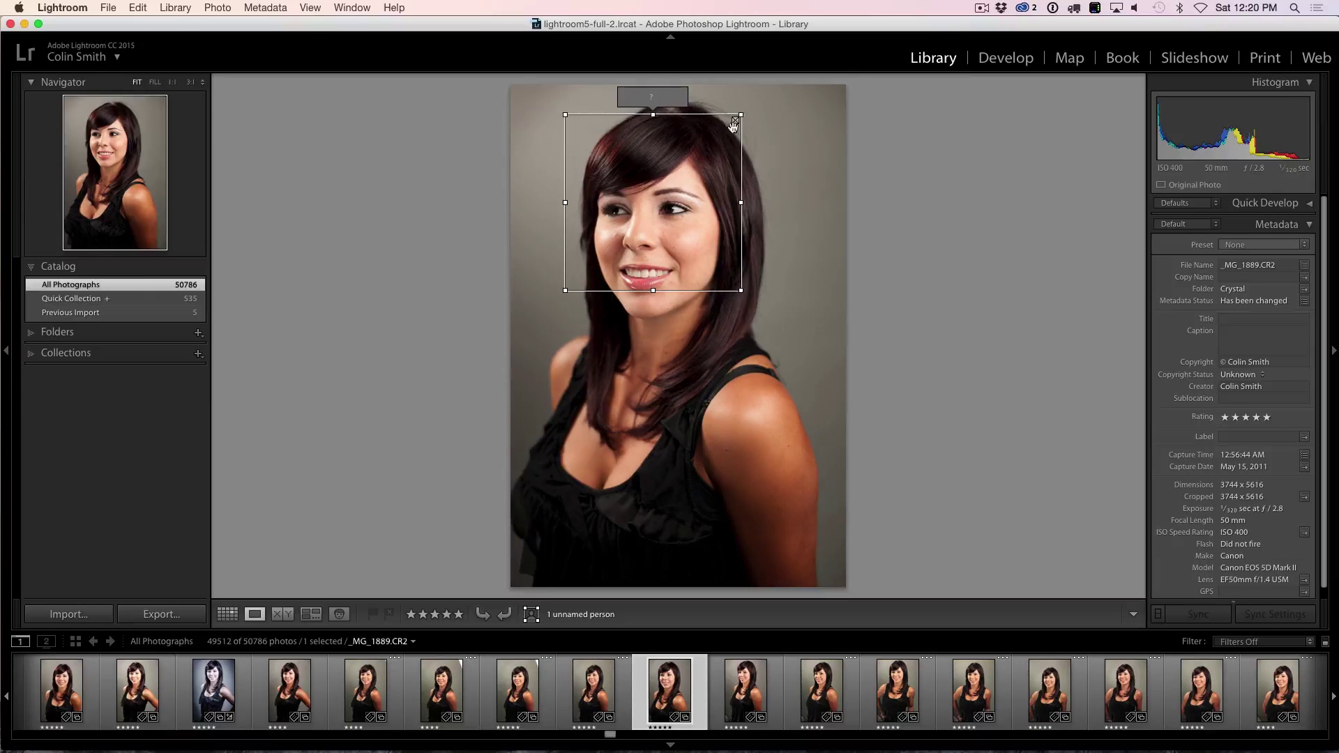
pyautogui.click(728, 131)
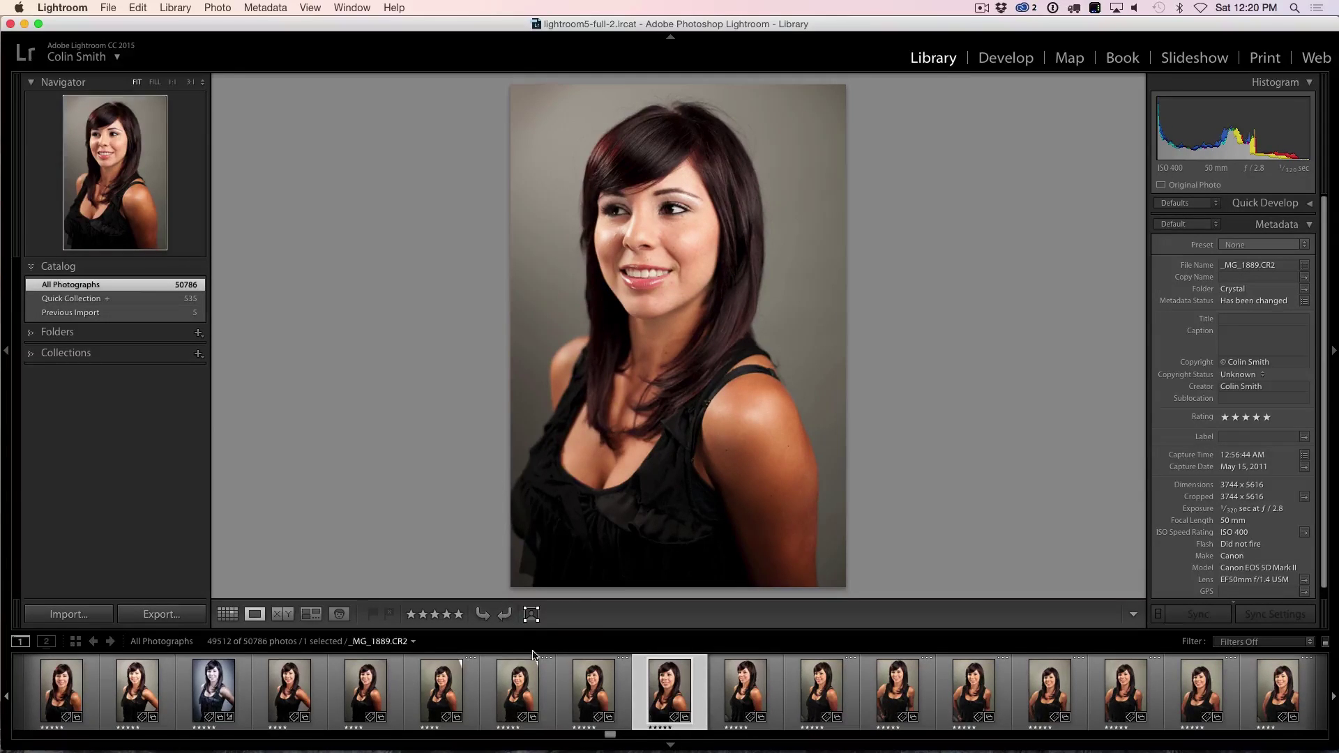
# Draw a larger face region around the dark-haired woman's head and hair and assign her existing name to it
pyautogui.moveTo(573, 109); pyautogui.dragTo(789, 334)
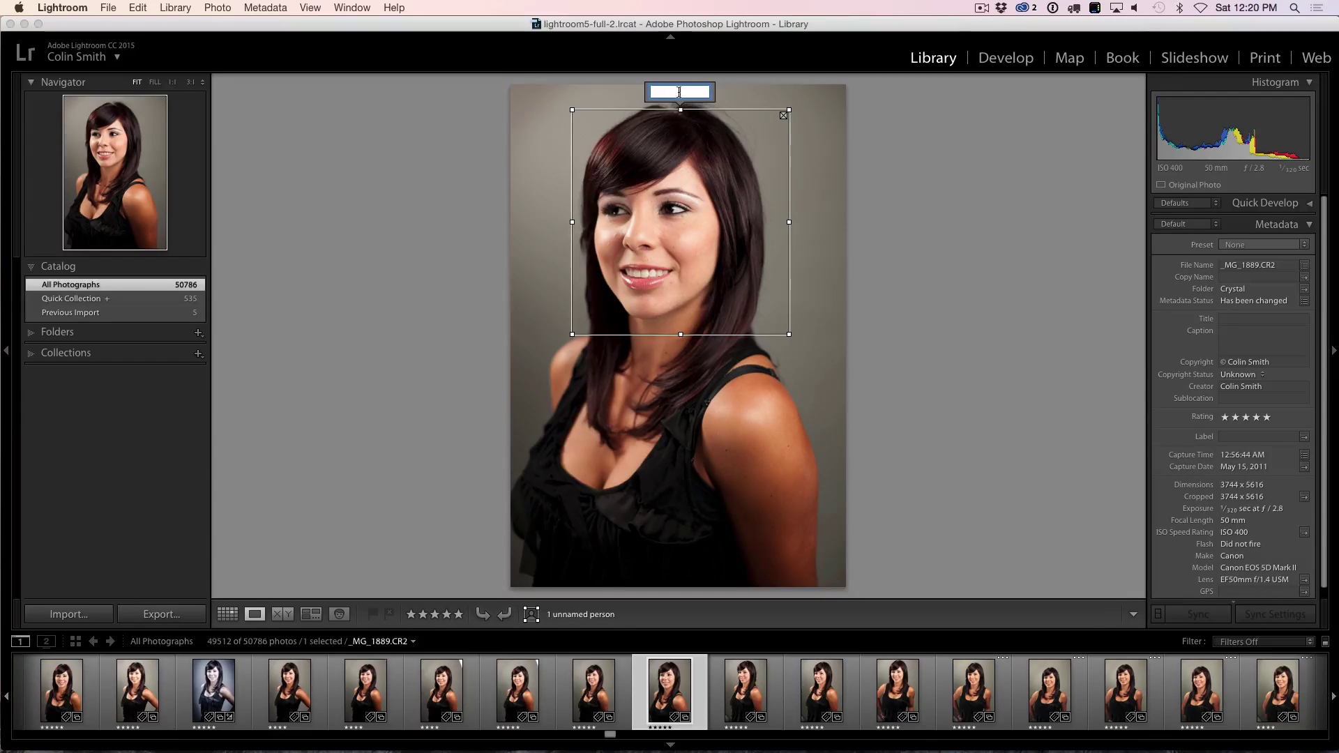
pyautogui.write('callan')
pyautogui.press('Down')
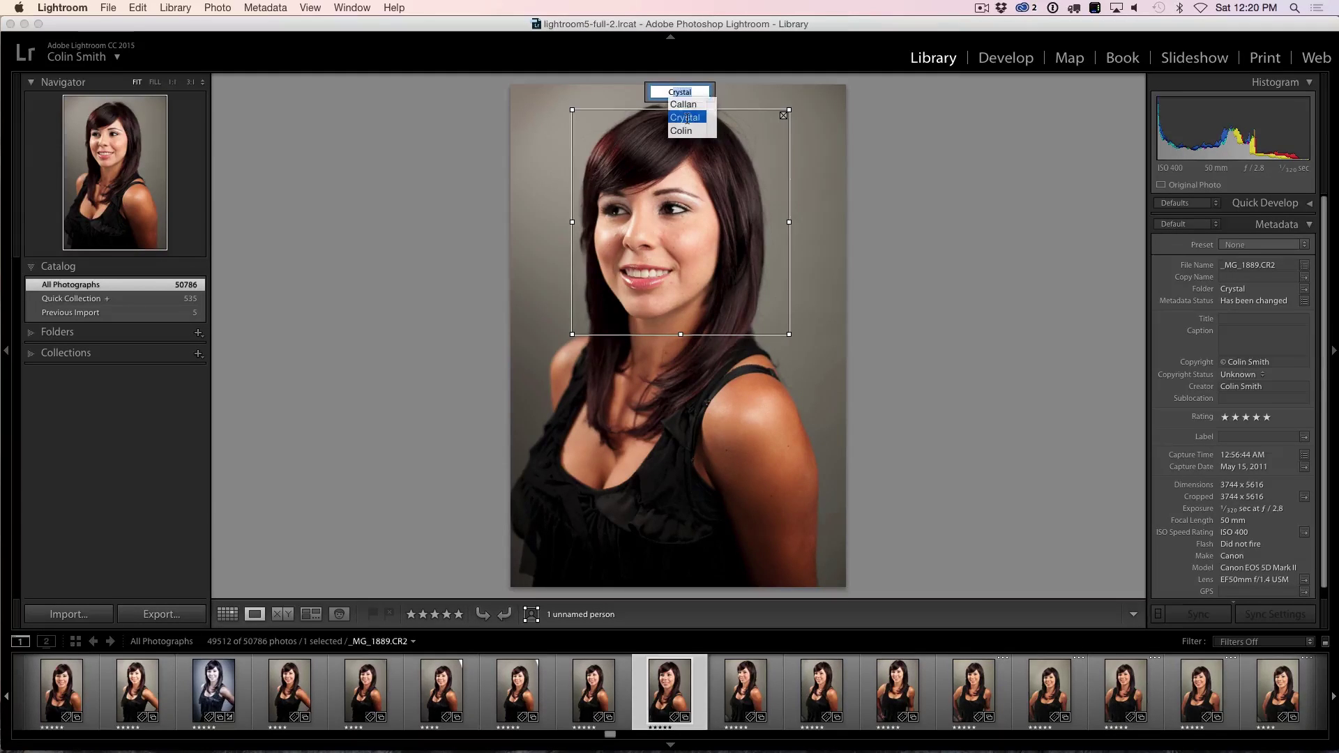
pyautogui.click(687, 117)
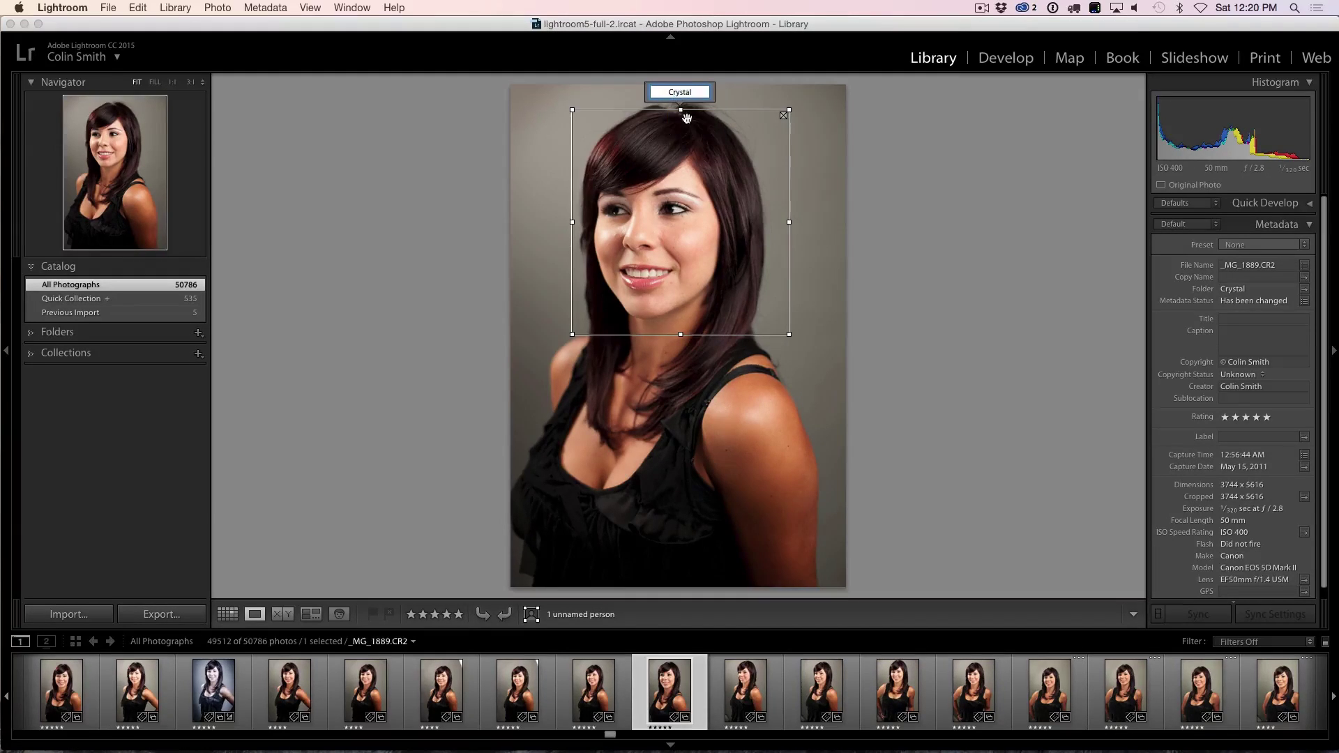
pyautogui.press('Escape')
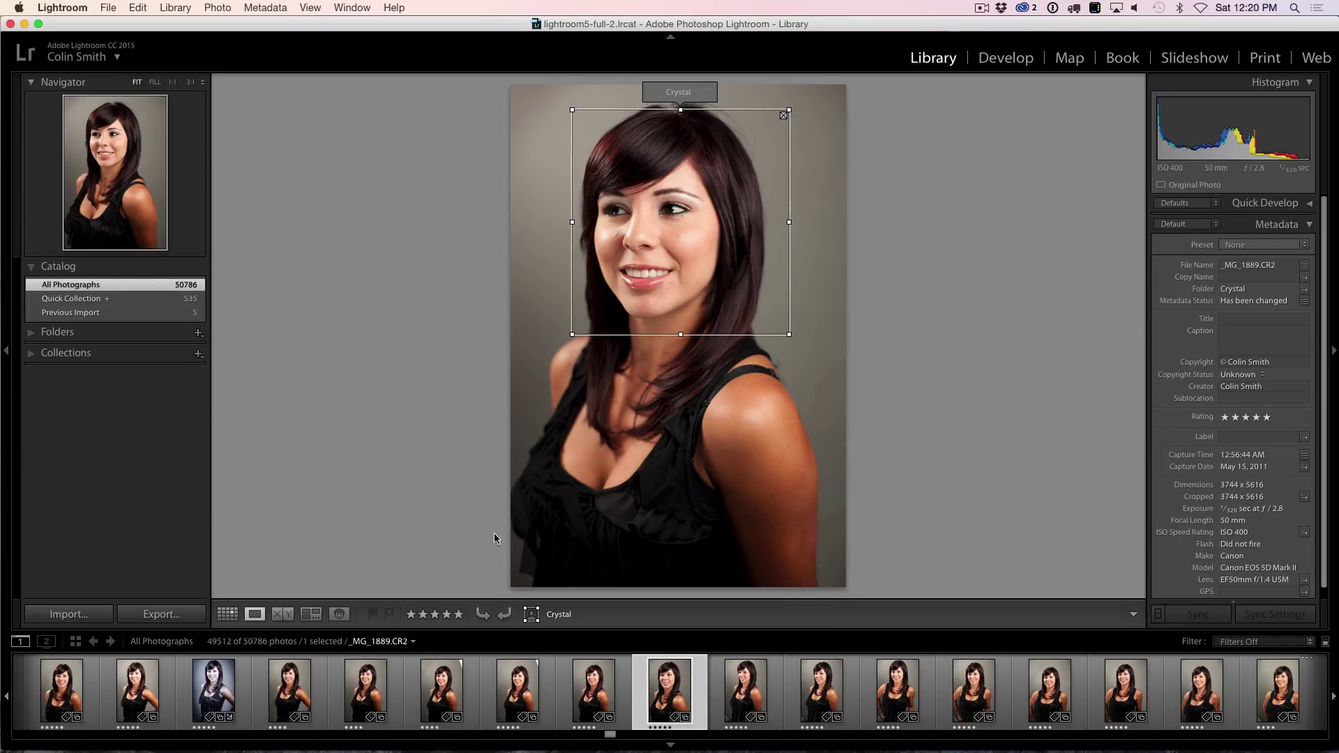
# Leave the single-photo view and return to the catalog's People view
pyautogui.click(92, 58)
pyautogui.press('g')
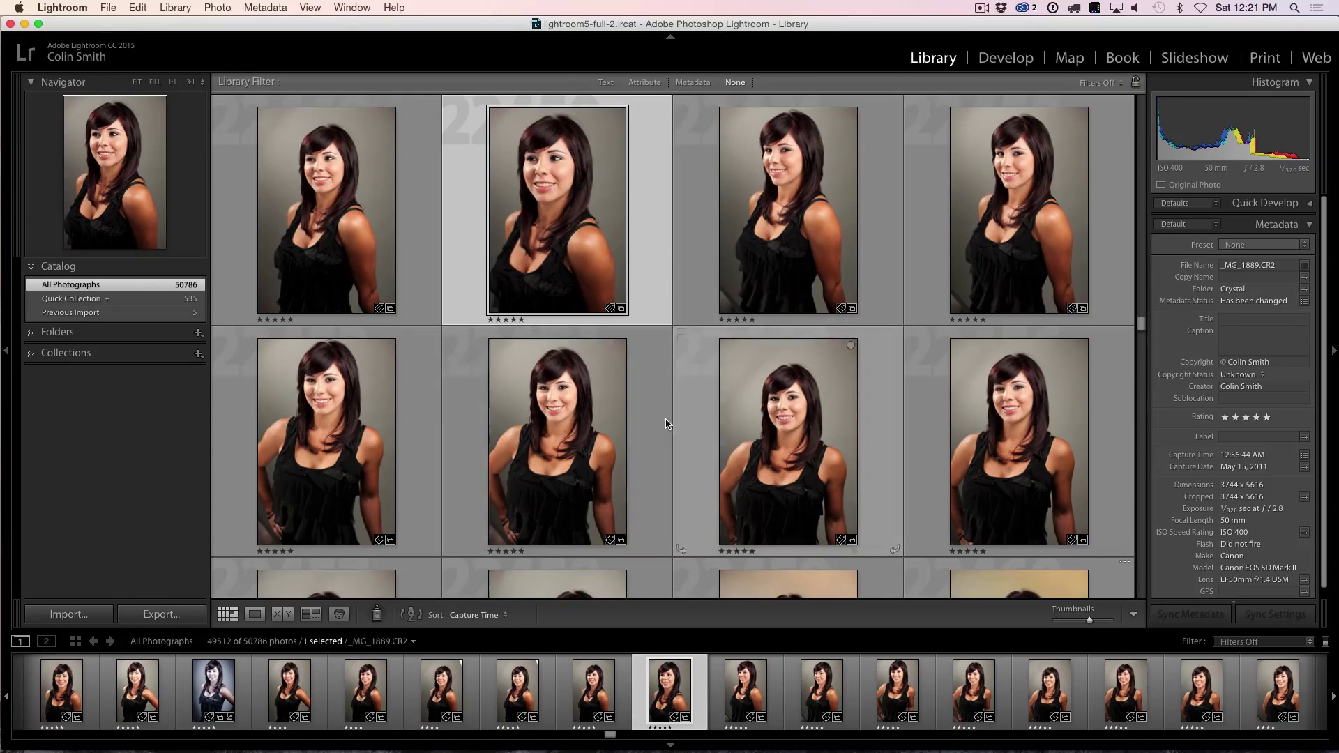
pyautogui.click(339, 614)
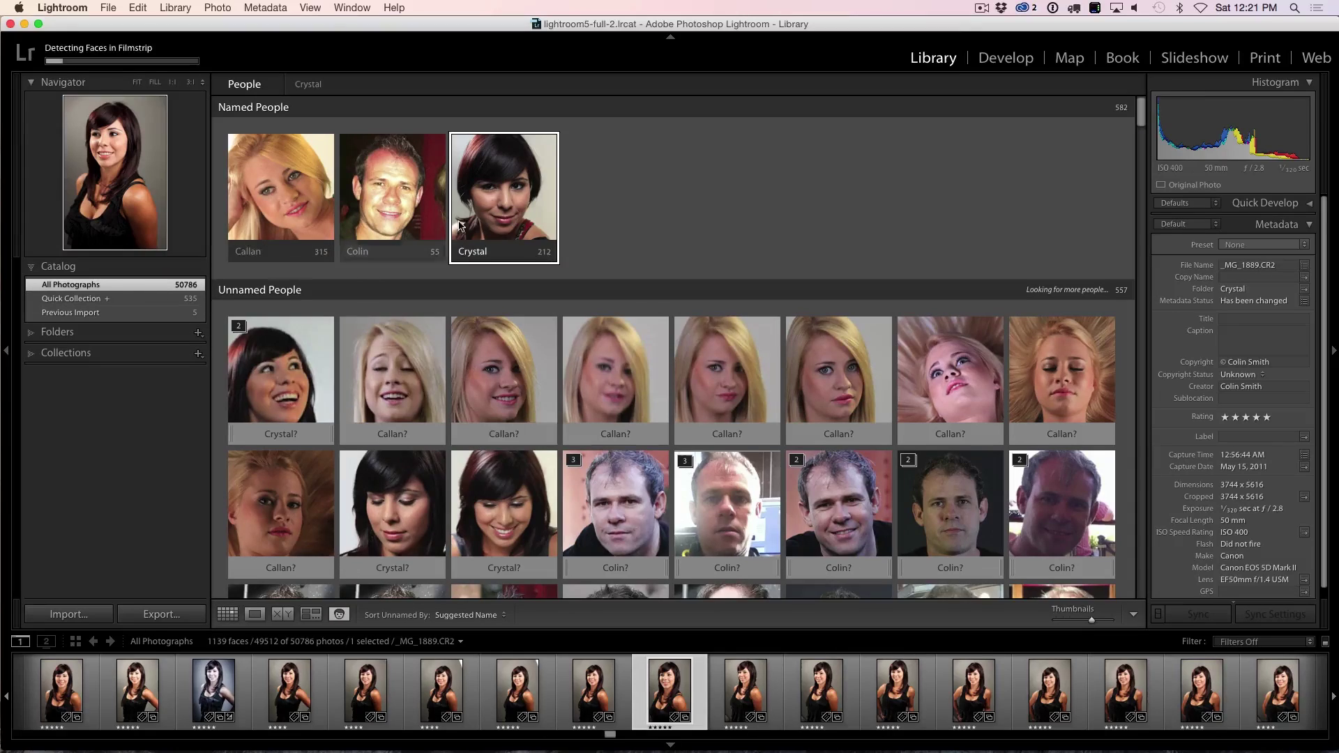
# Pause the background Face Detection indexing and resume it
pyautogui.click(126, 51)
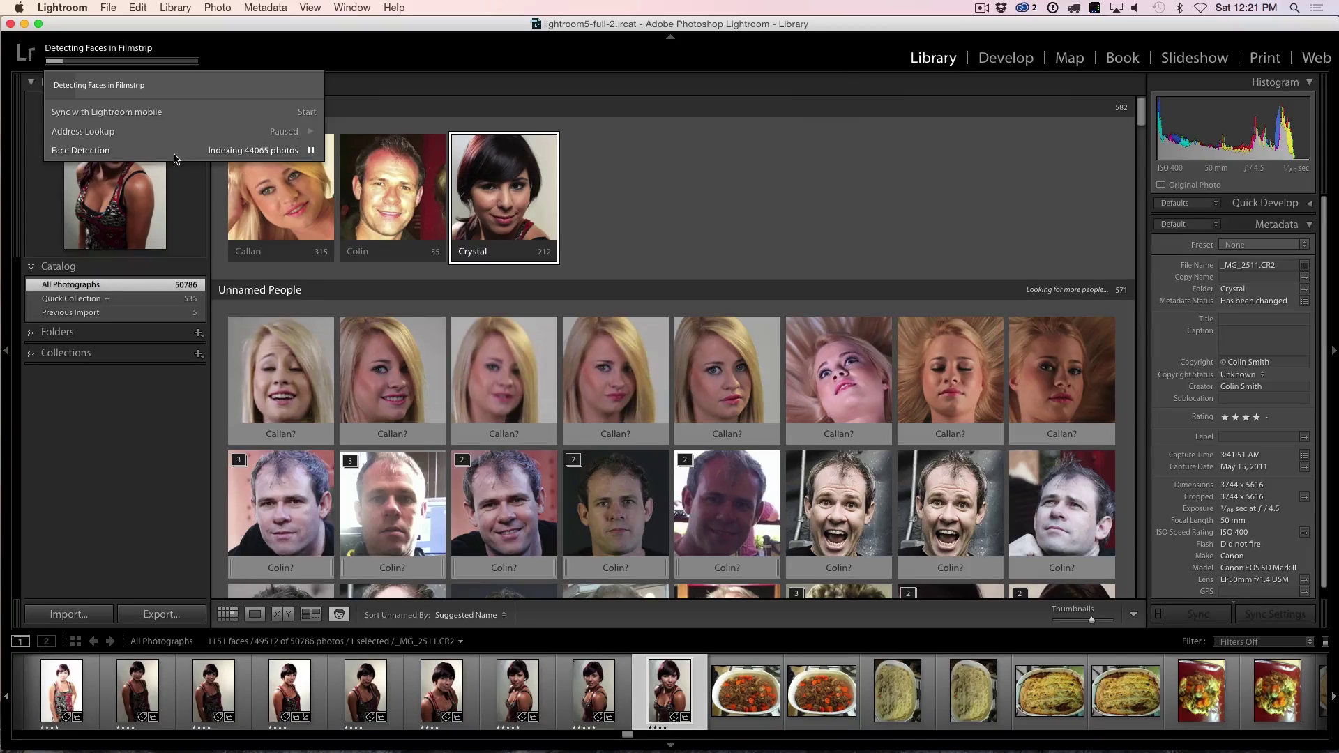
pyautogui.click(311, 151)
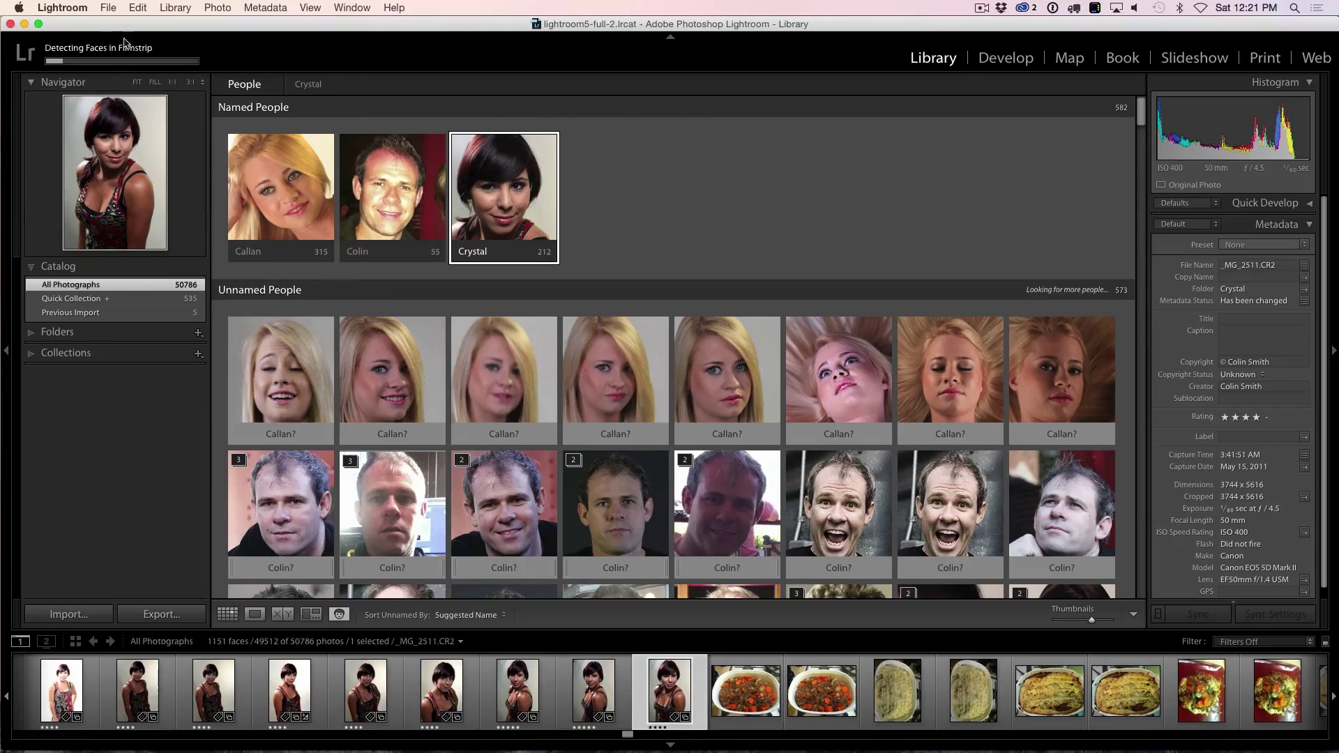
pyautogui.click(98, 49)
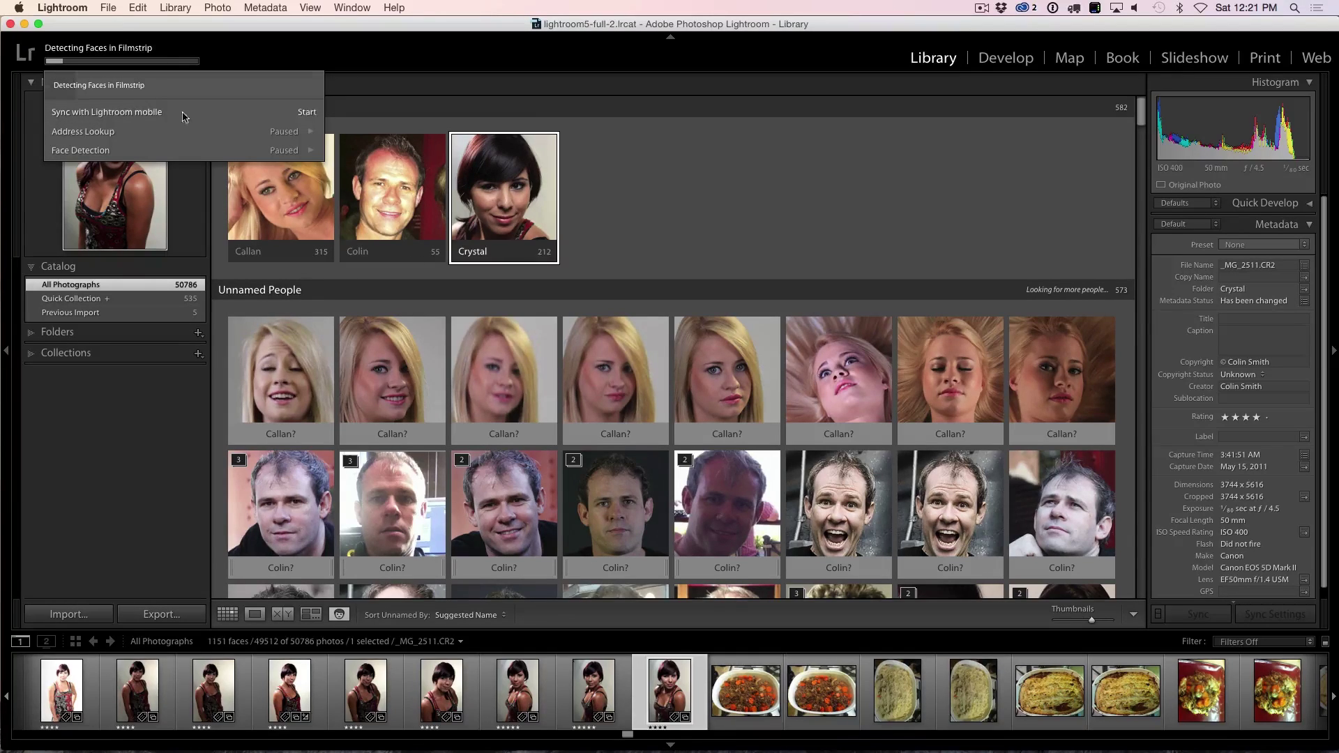
pyautogui.click(311, 151)
pyautogui.click(734, 180)
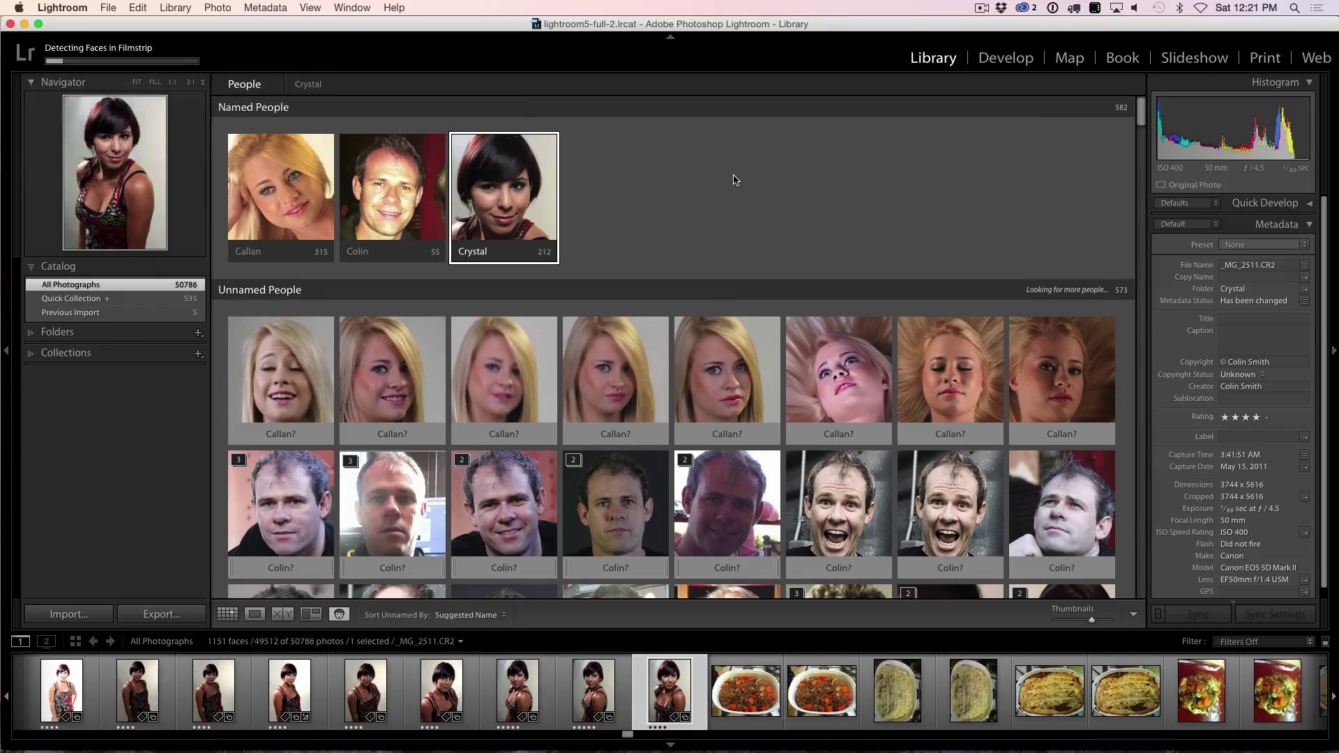